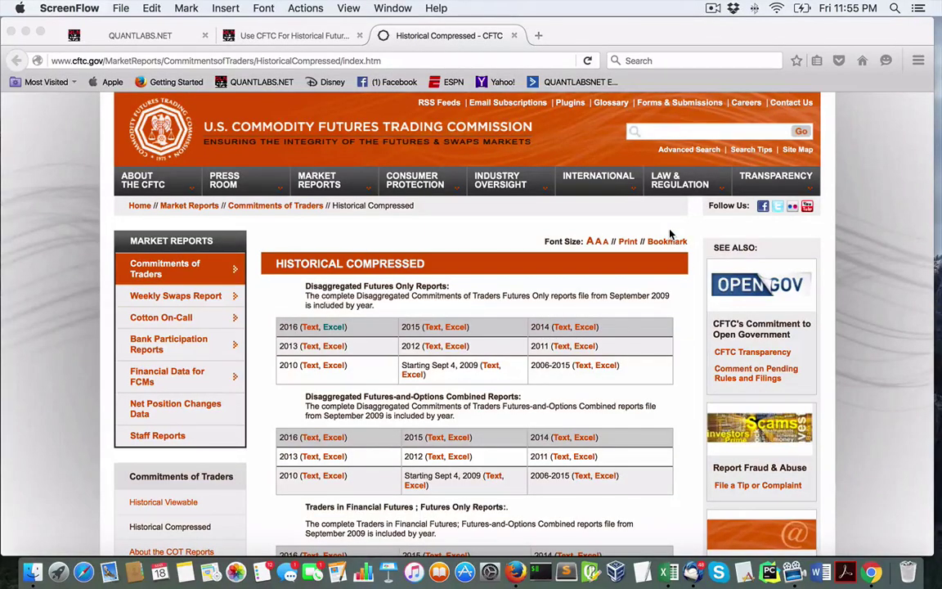
- Switch to the QuantLabs 'Use CFTC For Historical Futures' post and highlight its opening sentence
{"action": "scroll", "coordinate": [668, 235], "scroll_direction": "down", "scroll_amount": 2}
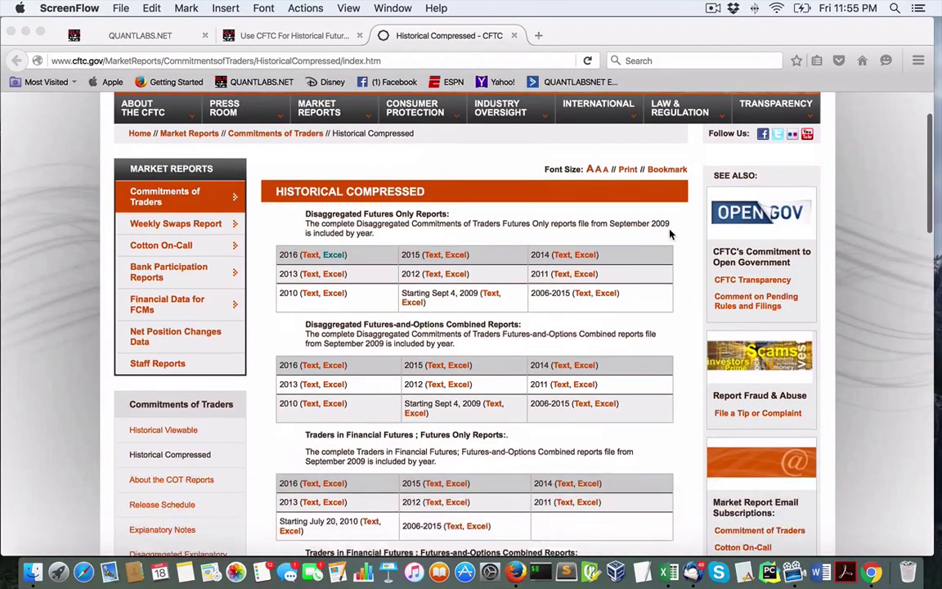
{"action": "scroll", "coordinate": [669, 234], "scroll_direction": "up", "scroll_amount": 1}
{"action": "scroll", "coordinate": [668, 235], "scroll_direction": "up", "scroll_amount": 2}
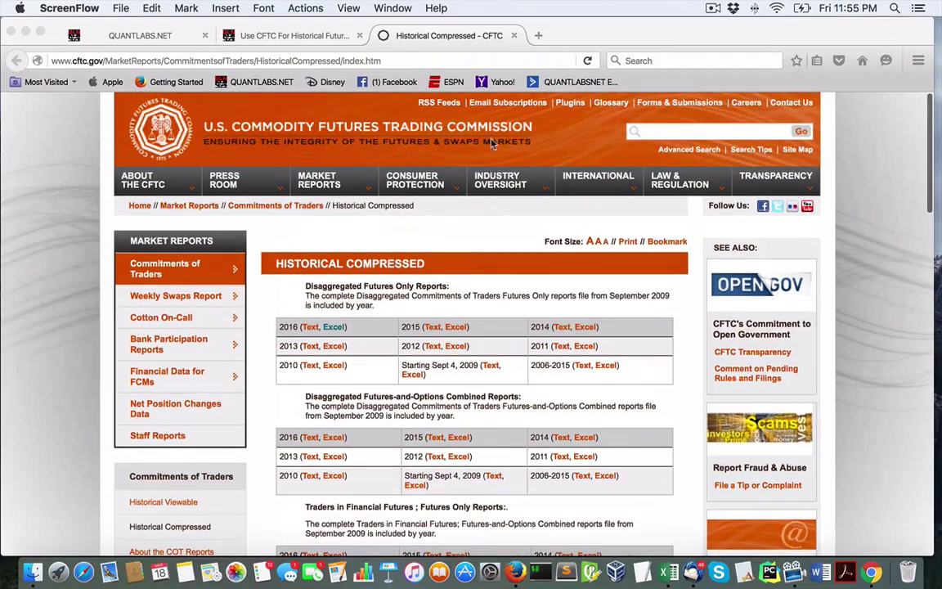
{"action": "left_click", "coordinate": [268, 38]}
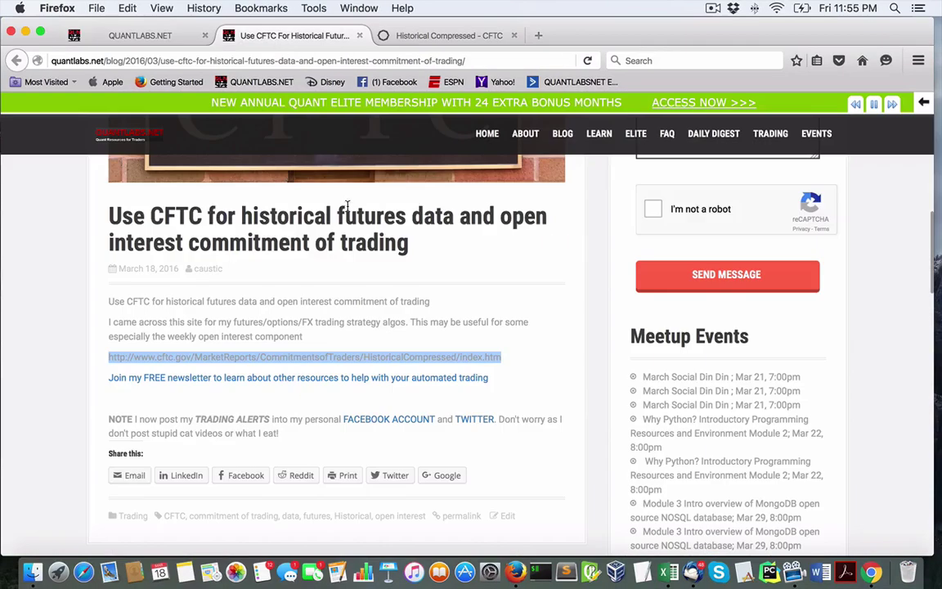
{"action": "scroll", "coordinate": [115, 304], "scroll_direction": "down", "scroll_amount": 1}
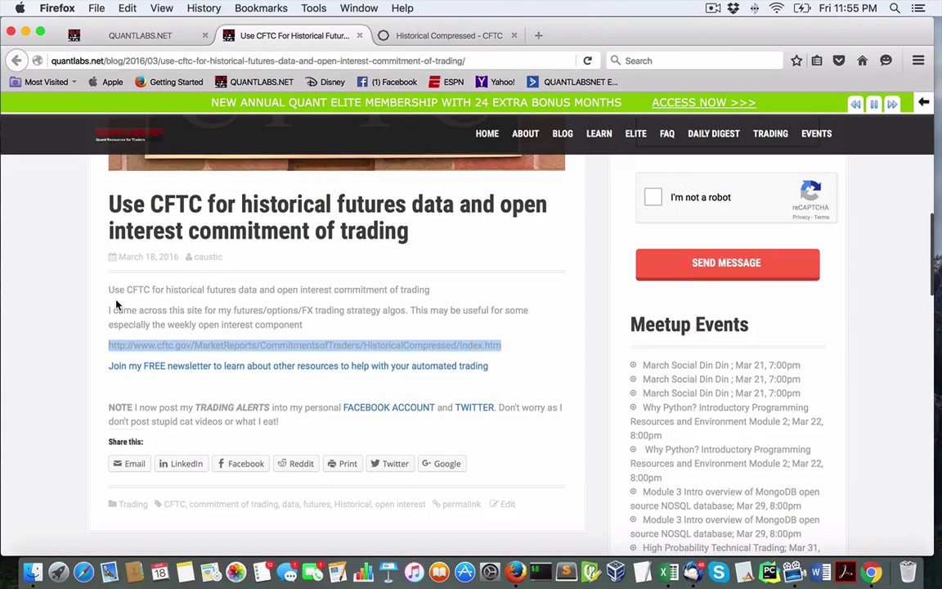
{"action": "left_click_drag", "start_coordinate": [114, 289], "coordinate": [398, 287]}
{"action": "scroll", "coordinate": [188, 200], "scroll_direction": "down", "scroll_amount": 1}
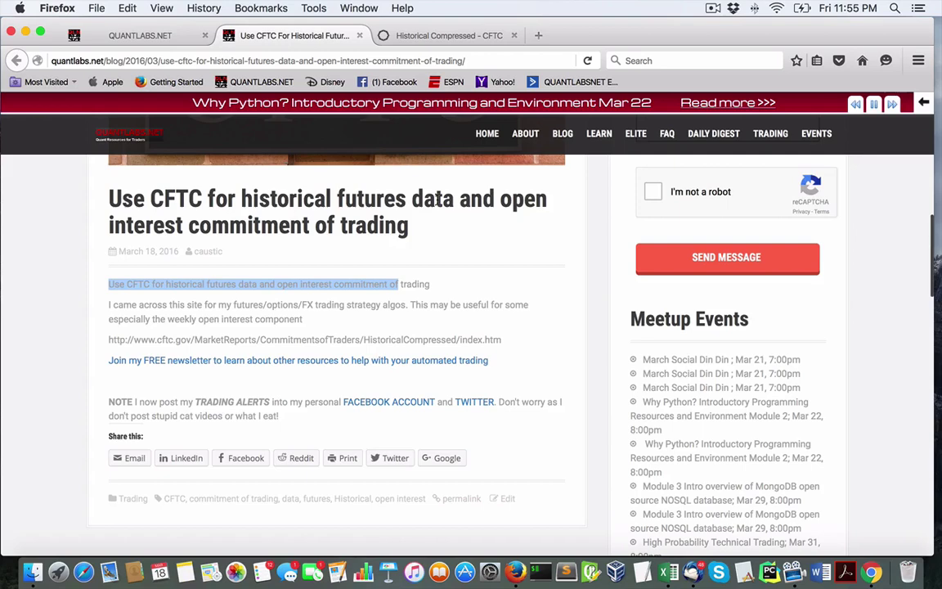
{"action": "scroll", "coordinate": [155, 222], "scroll_direction": "up", "scroll_amount": 1}
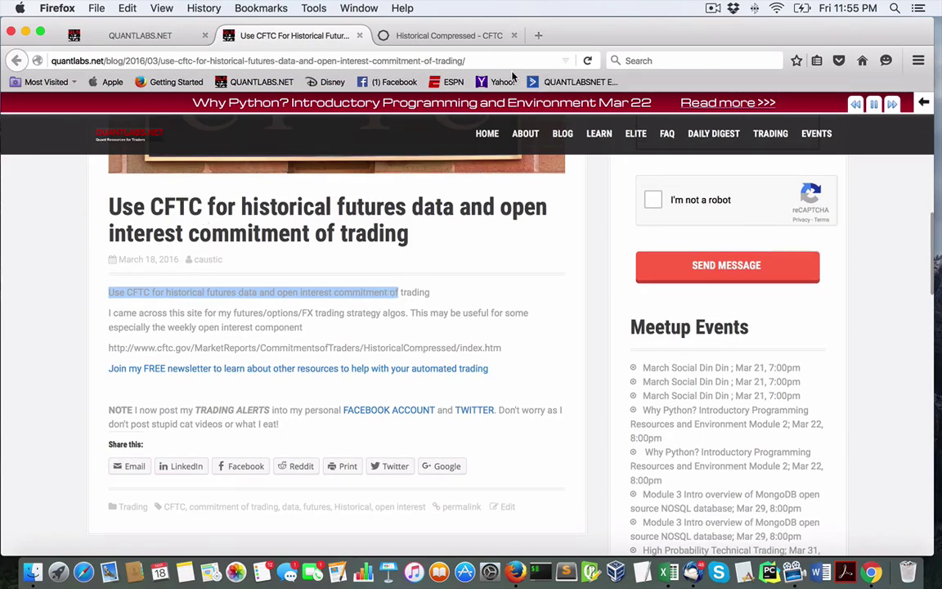
- Return to the Historical Compressed - CFTC page and scroll through the yearly Text and Excel report tables
{"action": "left_click", "coordinate": [461, 40]}
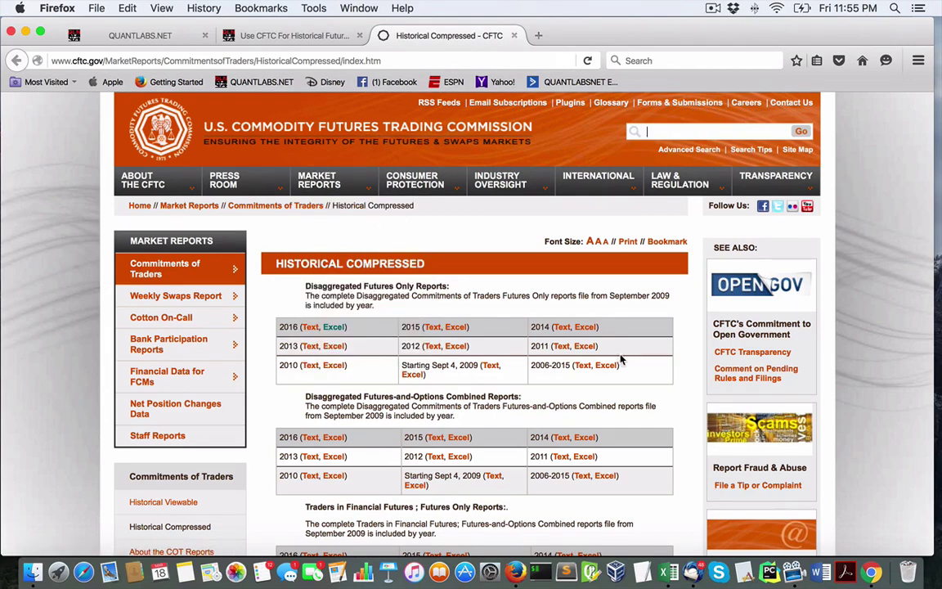
{"action": "scroll", "coordinate": [462, 376], "scroll_direction": "down", "scroll_amount": 1}
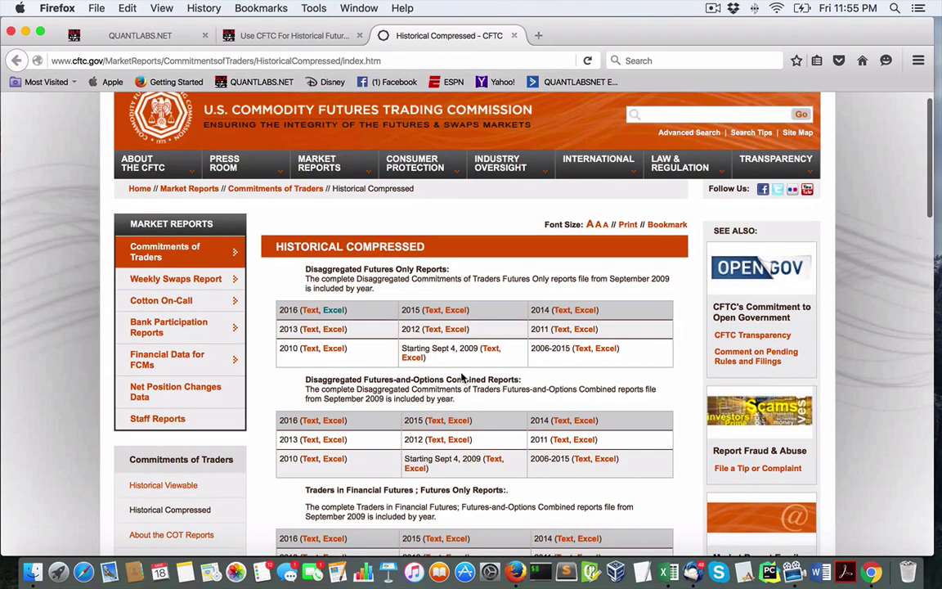
{"action": "scroll", "coordinate": [463, 377], "scroll_direction": "down", "scroll_amount": 1}
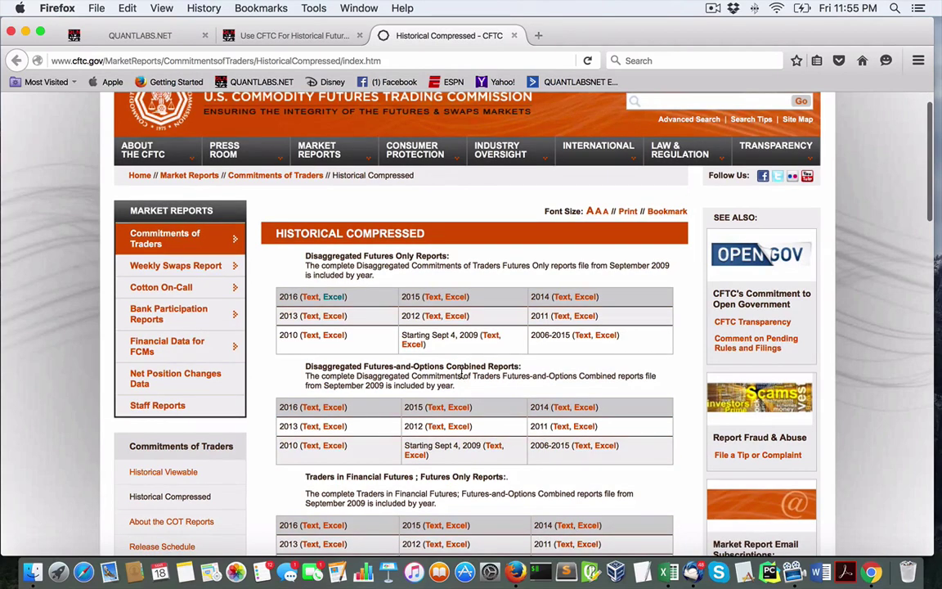
{"action": "scroll", "coordinate": [462, 375], "scroll_direction": "down", "scroll_amount": 1}
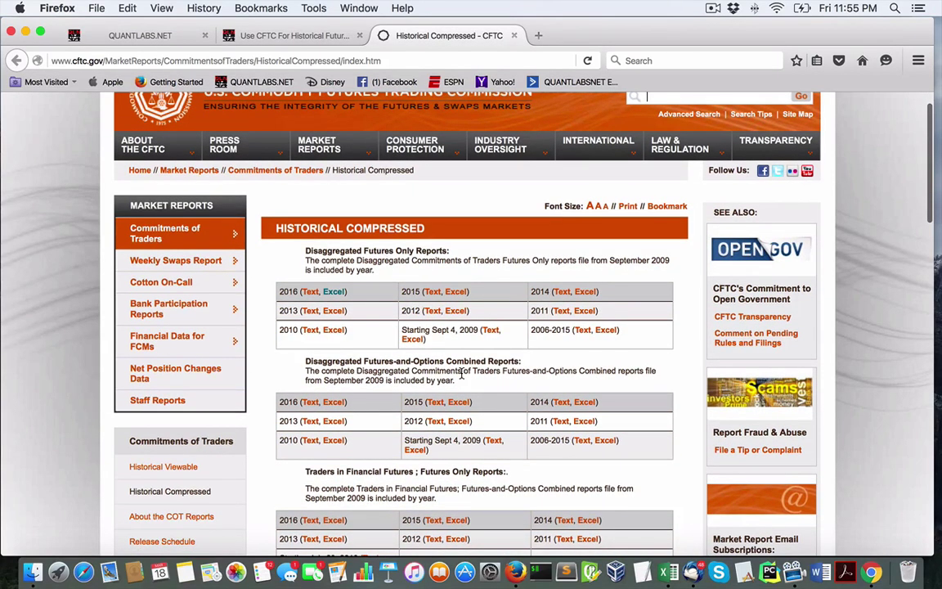
{"action": "scroll", "coordinate": [463, 374], "scroll_direction": "up", "scroll_amount": 2}
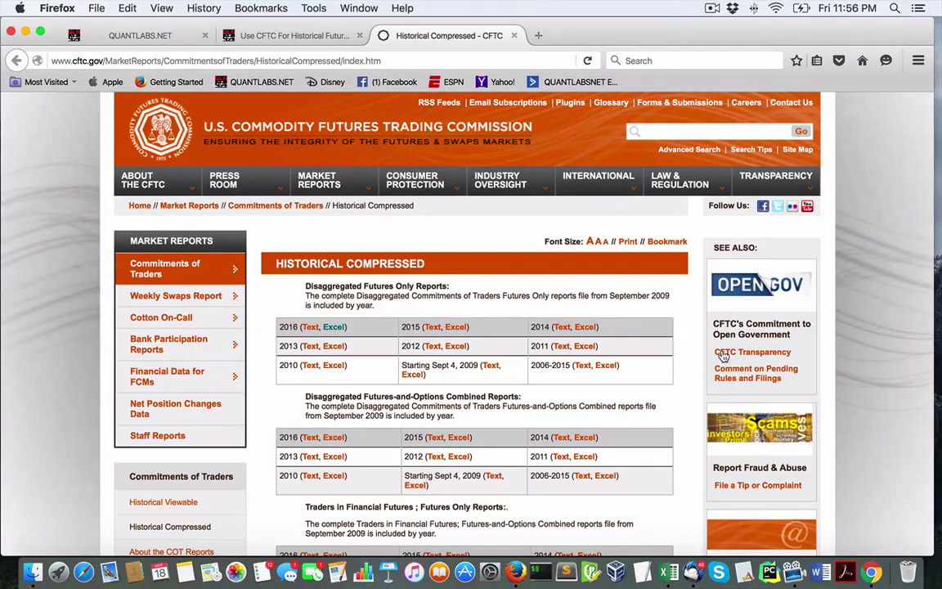
- Bring Excel forward, switch to the COT_Data workbook from the Window menu, and make it full screen
{"action": "left_click", "coordinate": [667, 572]}
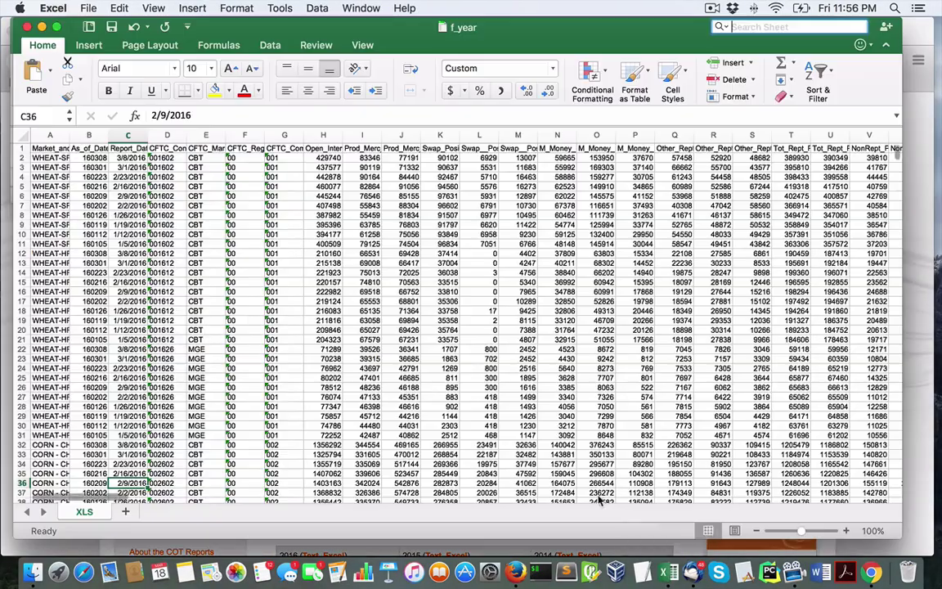
{"action": "scroll", "coordinate": [300, 352], "scroll_direction": "down", "scroll_amount": 10}
{"action": "scroll", "coordinate": [296, 352], "scroll_direction": "down", "scroll_amount": 10}
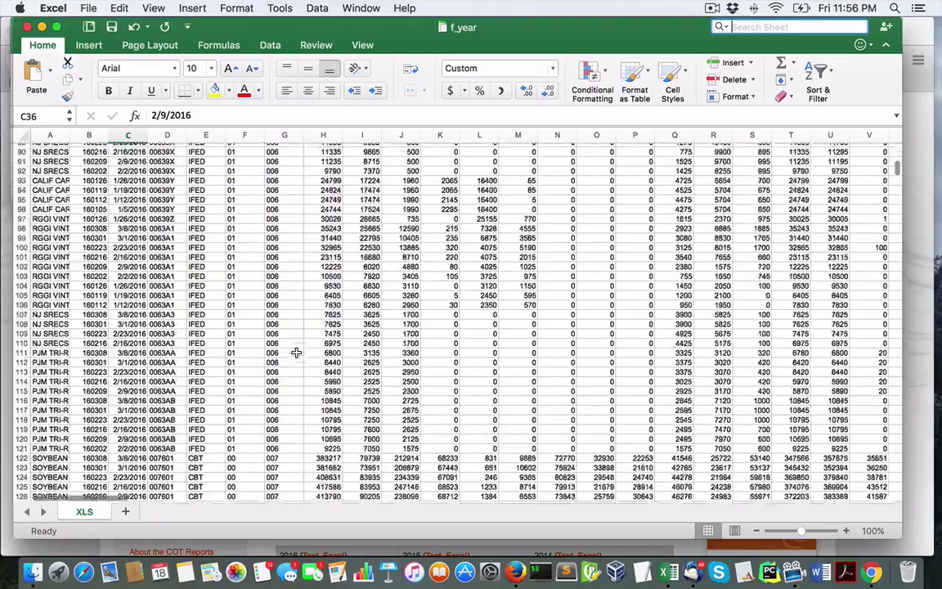
{"action": "scroll", "coordinate": [297, 352], "scroll_direction": "up", "scroll_amount": 20}
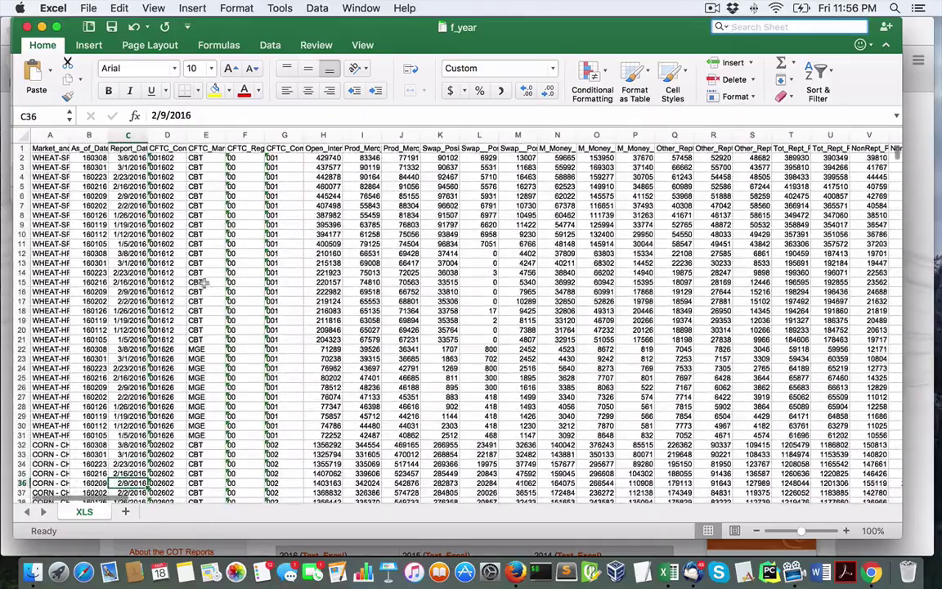
{"action": "left_click", "coordinate": [357, 8]}
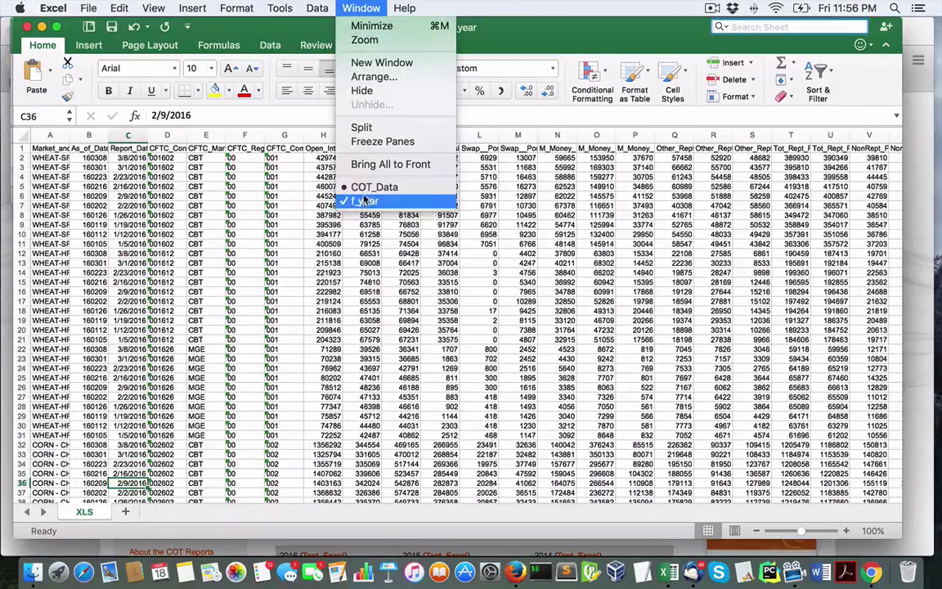
{"action": "left_click", "coordinate": [374, 186]}
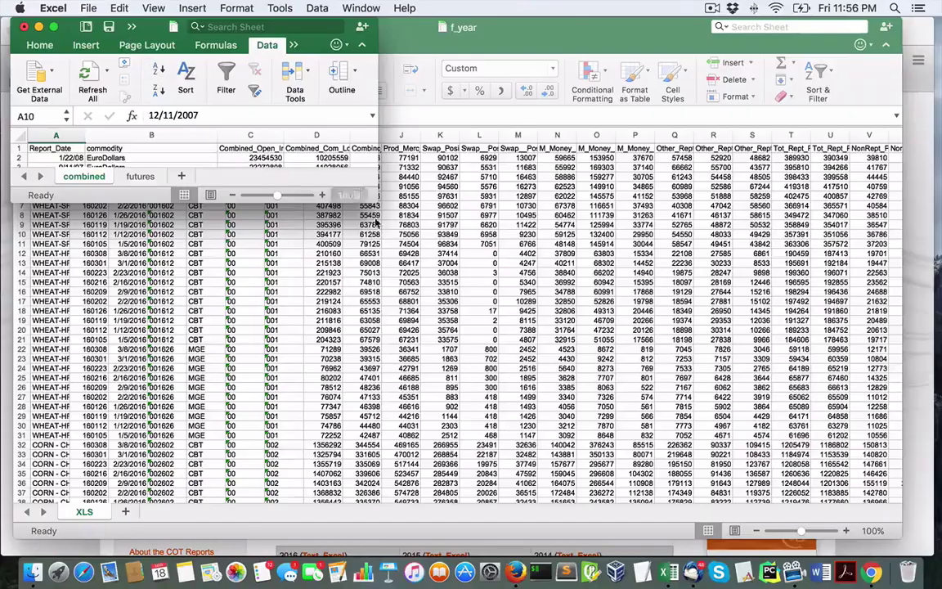
{"action": "left_click", "coordinate": [54, 27]}
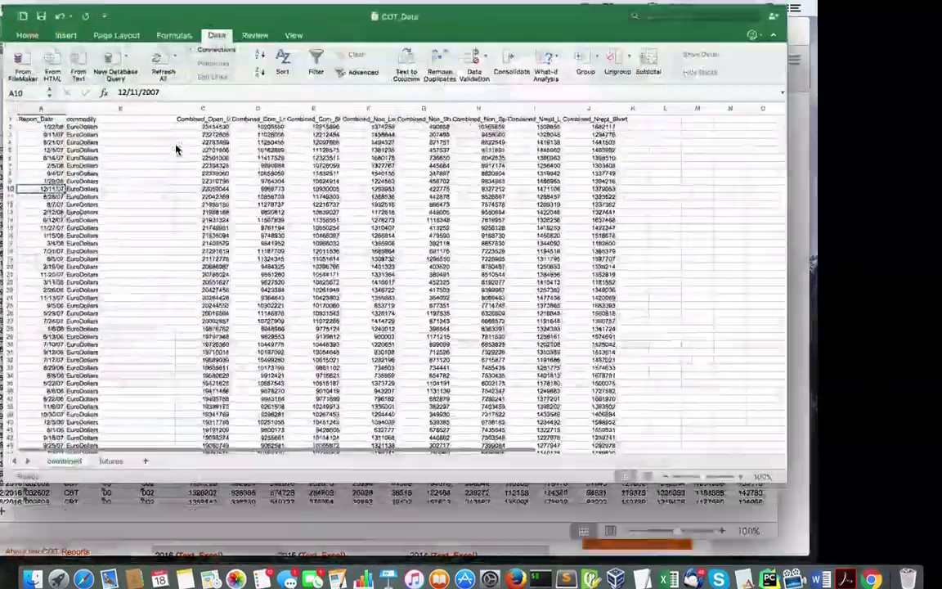
{"action": "scroll", "coordinate": [347, 348], "scroll_direction": "down", "scroll_amount": 10}
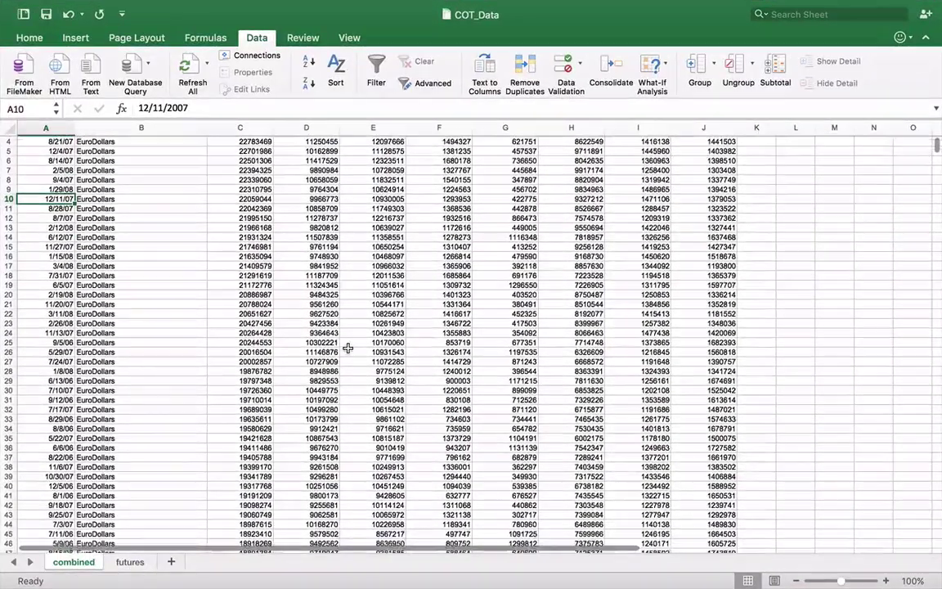
{"action": "scroll", "coordinate": [364, 352], "scroll_direction": "up", "scroll_amount": 10}
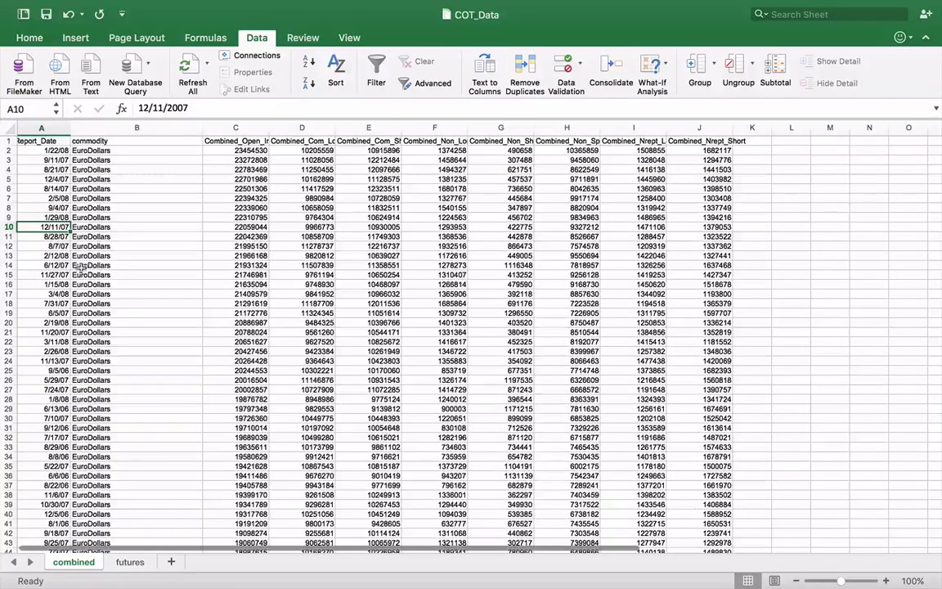
{"action": "left_click", "coordinate": [9, 151]}
{"action": "left_click", "coordinate": [10, 160]}
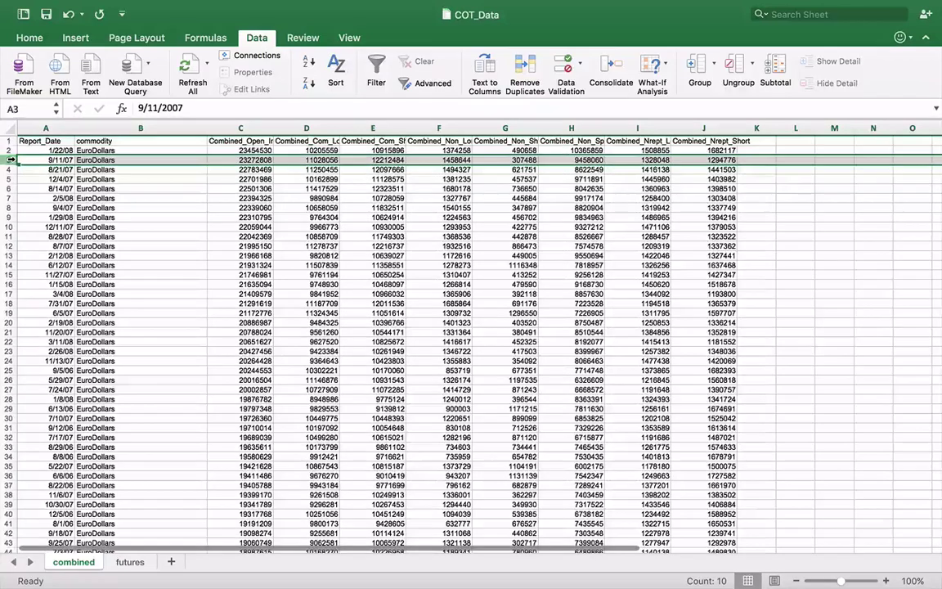
{"action": "left_click", "coordinate": [243, 140]}
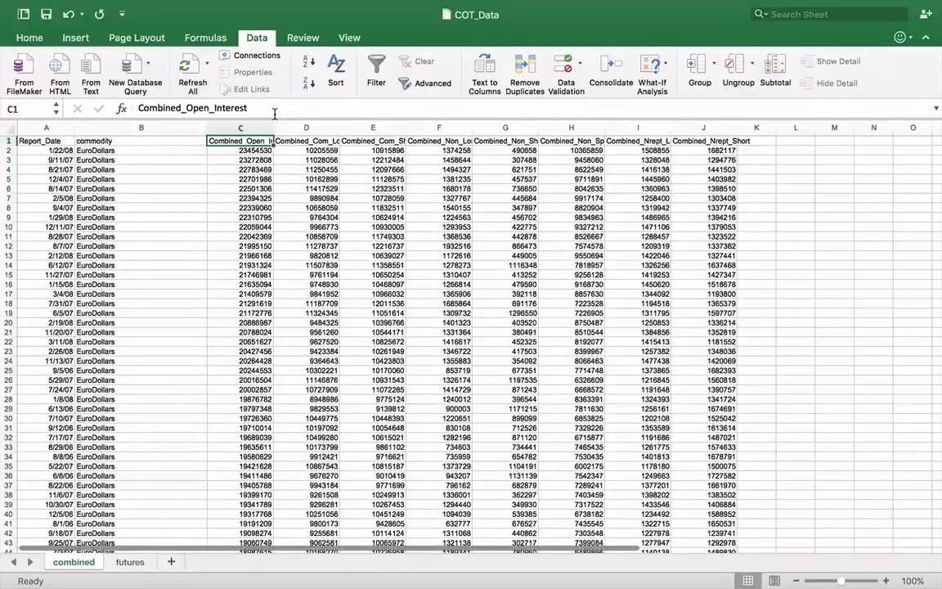
{"action": "scroll", "coordinate": [245, 293], "scroll_direction": "down", "scroll_amount": 20}
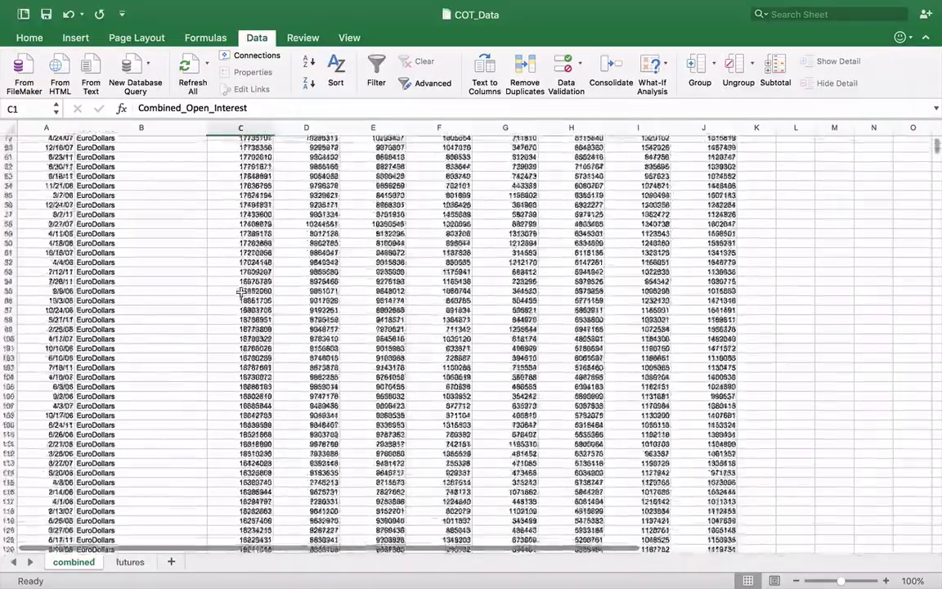
{"action": "scroll", "coordinate": [245, 293], "scroll_direction": "down", "scroll_amount": 20}
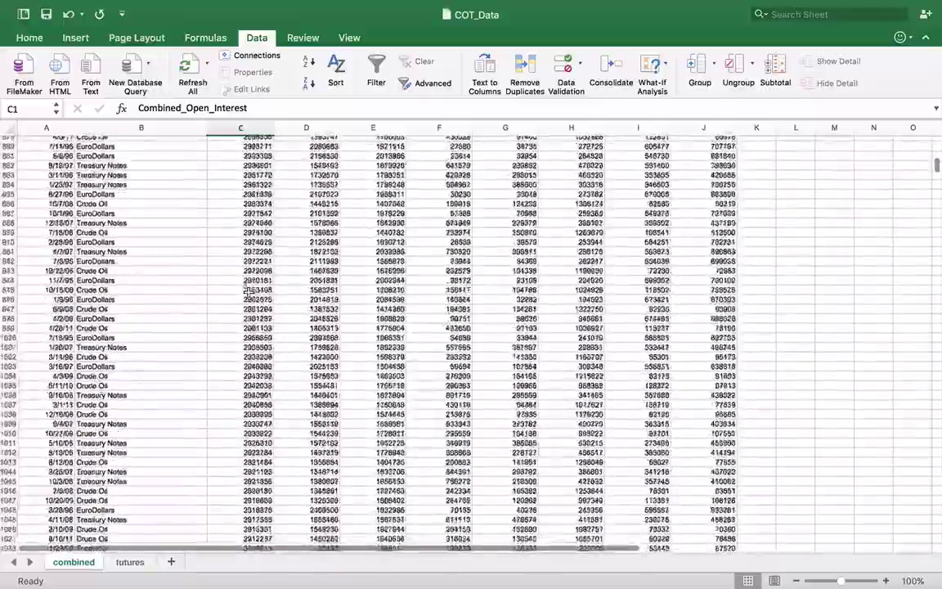
{"action": "scroll", "coordinate": [249, 292], "scroll_direction": "up", "scroll_amount": 20}
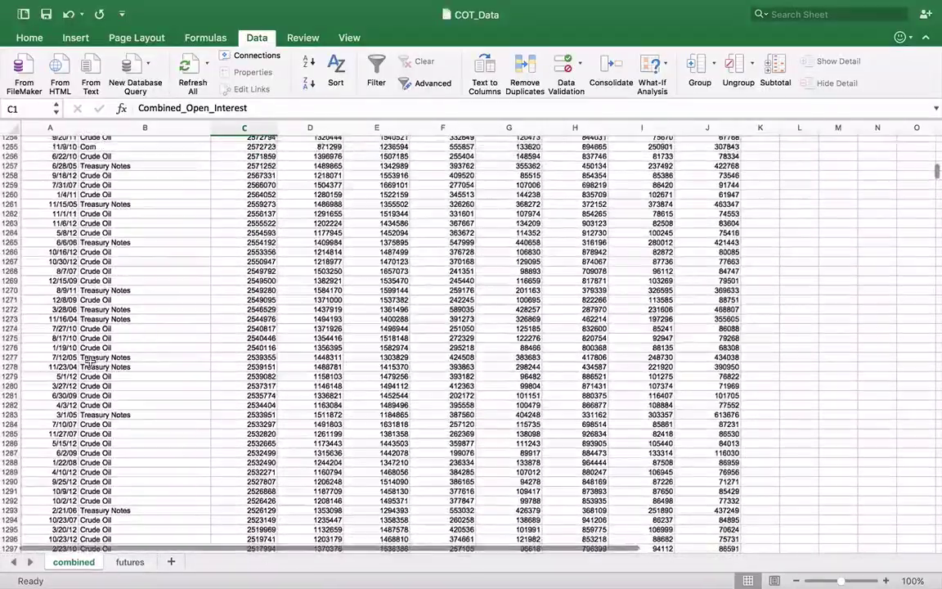
{"action": "scroll", "coordinate": [124, 205], "scroll_direction": "up", "scroll_amount": 1}
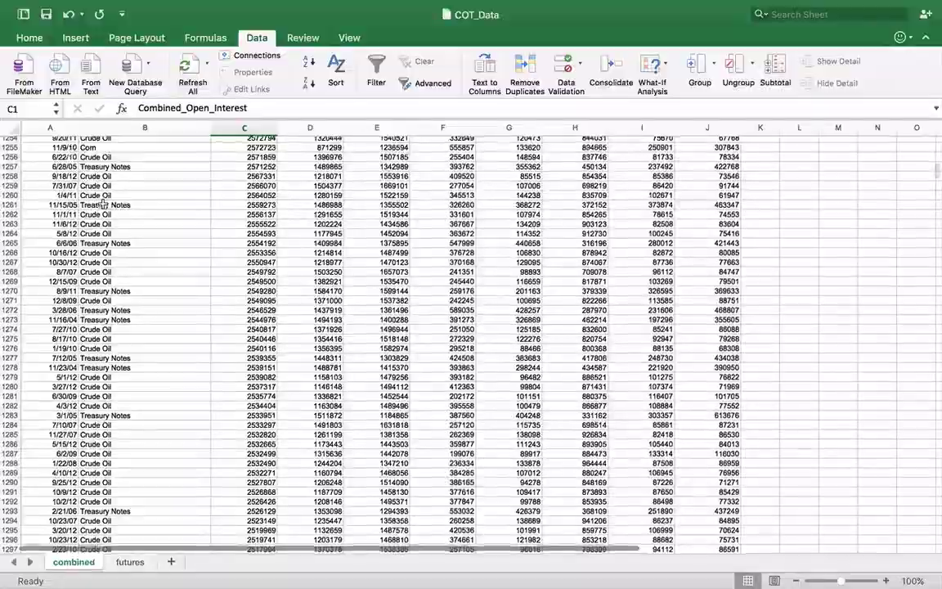
{"action": "scroll", "coordinate": [176, 320], "scroll_direction": "down", "scroll_amount": 20}
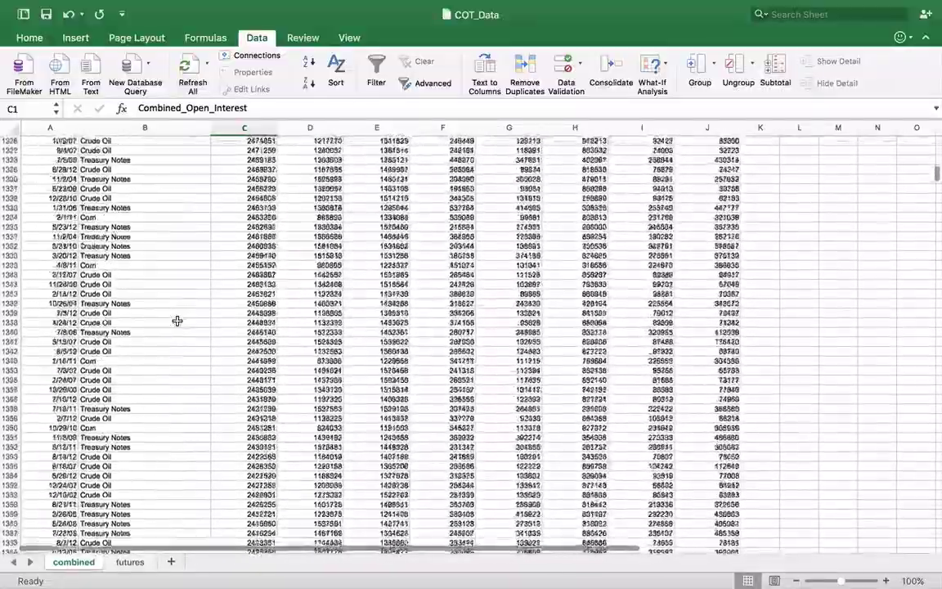
{"action": "scroll", "coordinate": [176, 320], "scroll_direction": "down", "scroll_amount": 20}
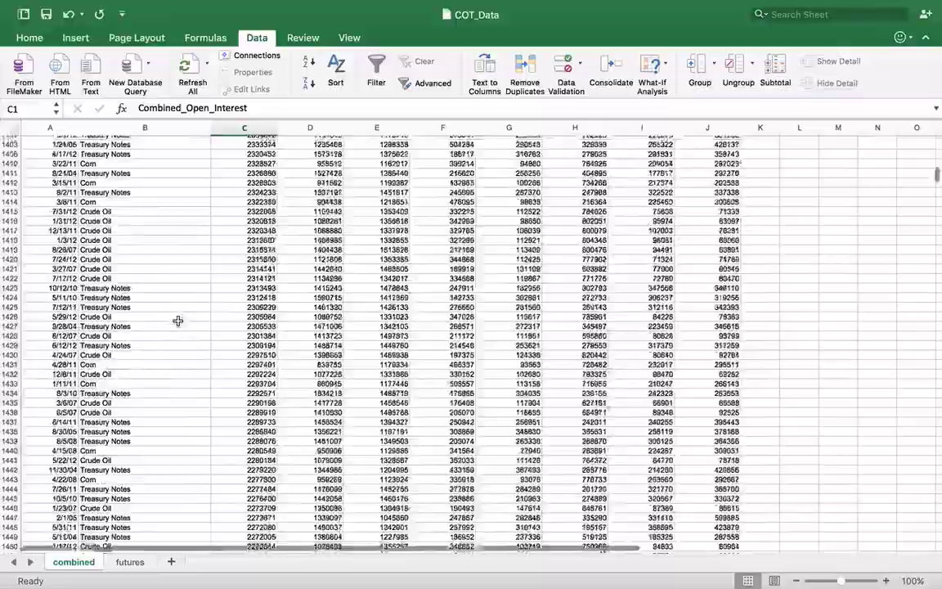
{"action": "scroll", "coordinate": [178, 320], "scroll_direction": "down", "scroll_amount": 20}
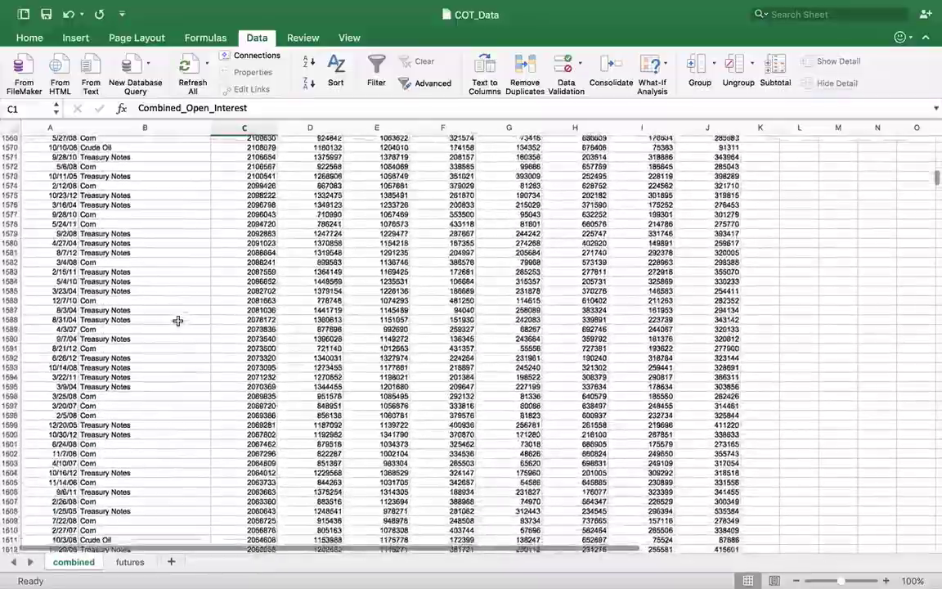
{"action": "scroll", "coordinate": [177, 320], "scroll_direction": "down", "scroll_amount": 20}
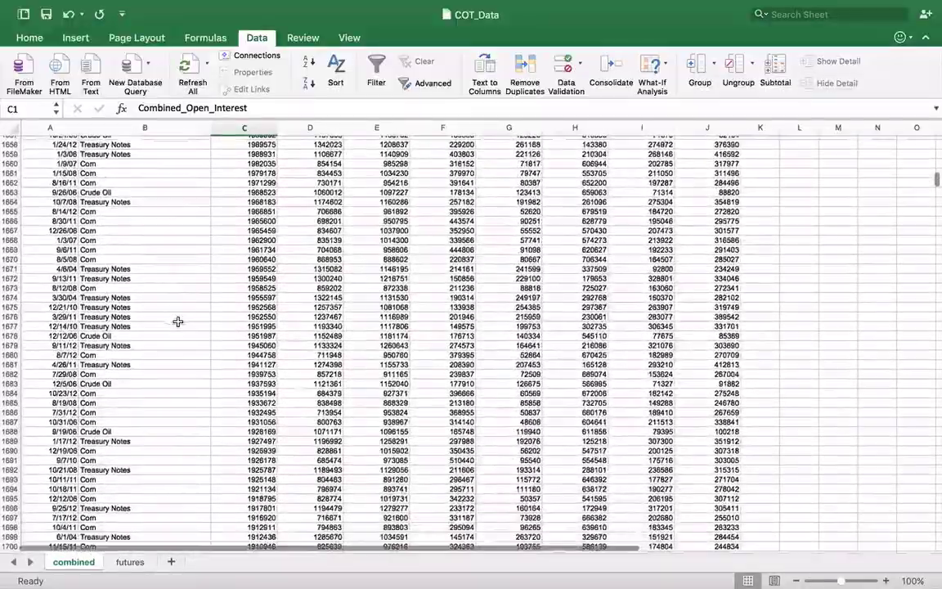
{"action": "scroll", "coordinate": [269, 294], "scroll_direction": "down", "scroll_amount": 20}
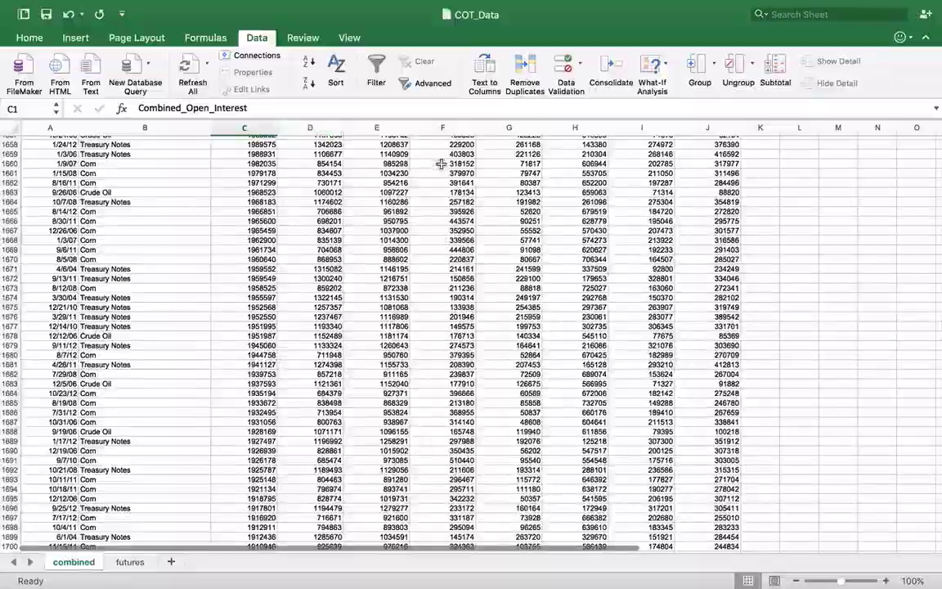
{"action": "scroll", "coordinate": [370, 221], "scroll_direction": "up", "scroll_amount": 20}
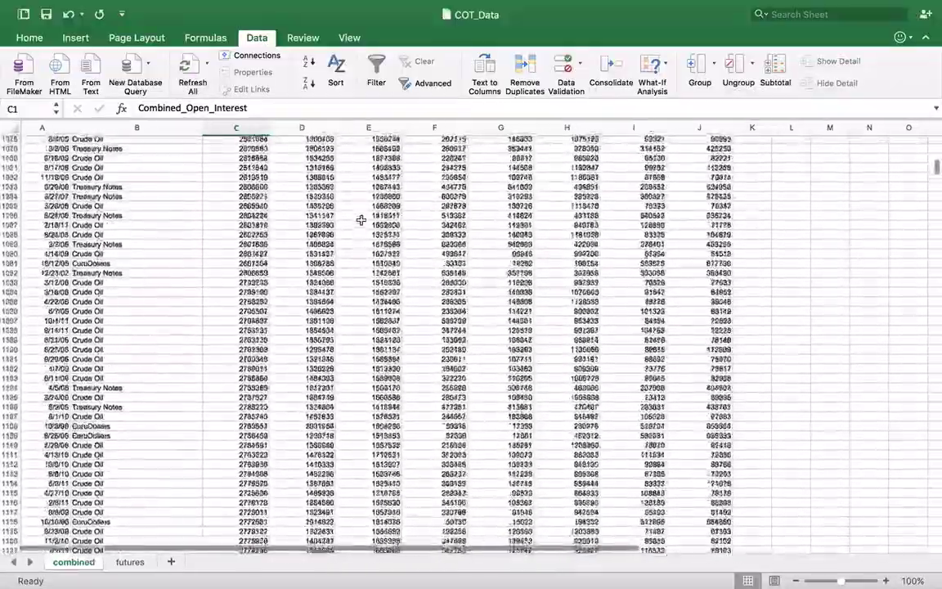
{"action": "scroll", "coordinate": [359, 219], "scroll_direction": "up", "scroll_amount": 20}
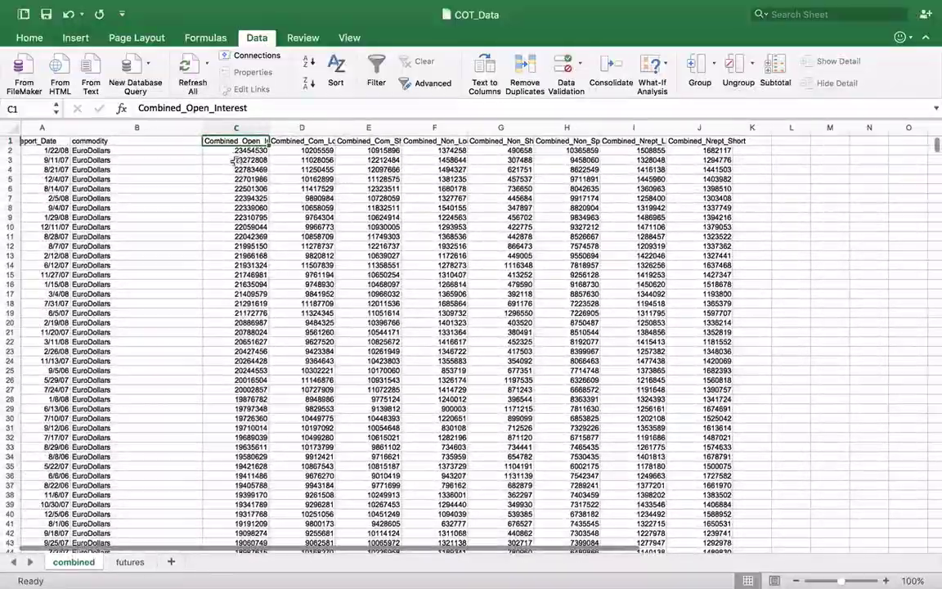
{"action": "left_click", "coordinate": [296, 142]}
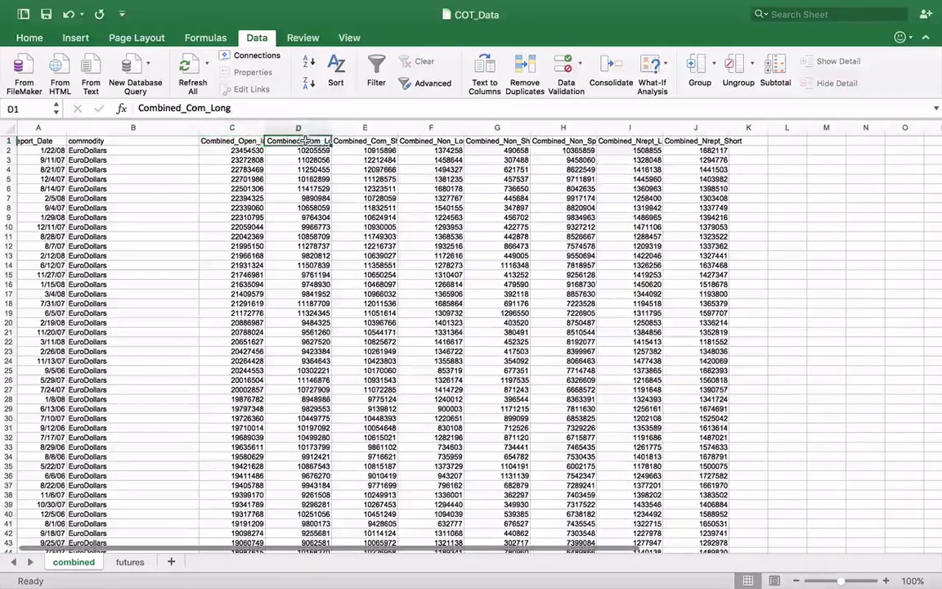
{"action": "left_click", "coordinate": [373, 131]}
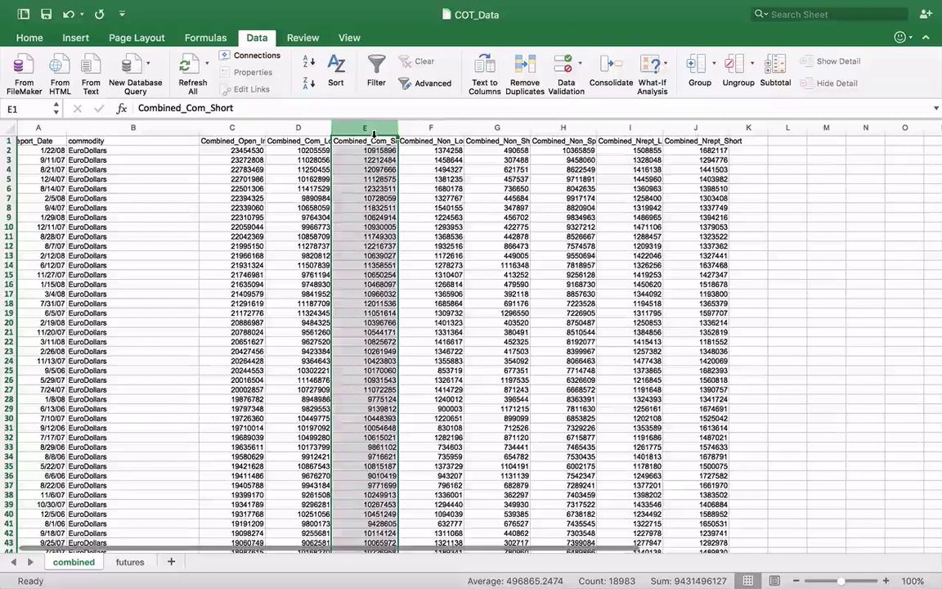
{"action": "left_click", "coordinate": [299, 144]}
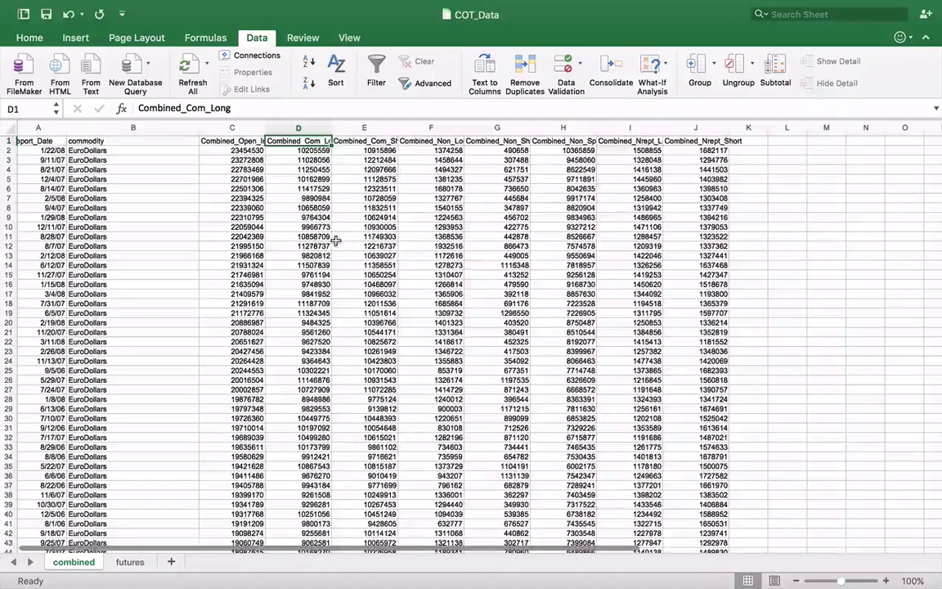
{"action": "scroll", "coordinate": [331, 242], "scroll_direction": "down", "scroll_amount": 3}
{"action": "scroll", "coordinate": [331, 242], "scroll_direction": "up", "scroll_amount": 3}
{"action": "scroll", "coordinate": [325, 237], "scroll_direction": "down", "scroll_amount": 3}
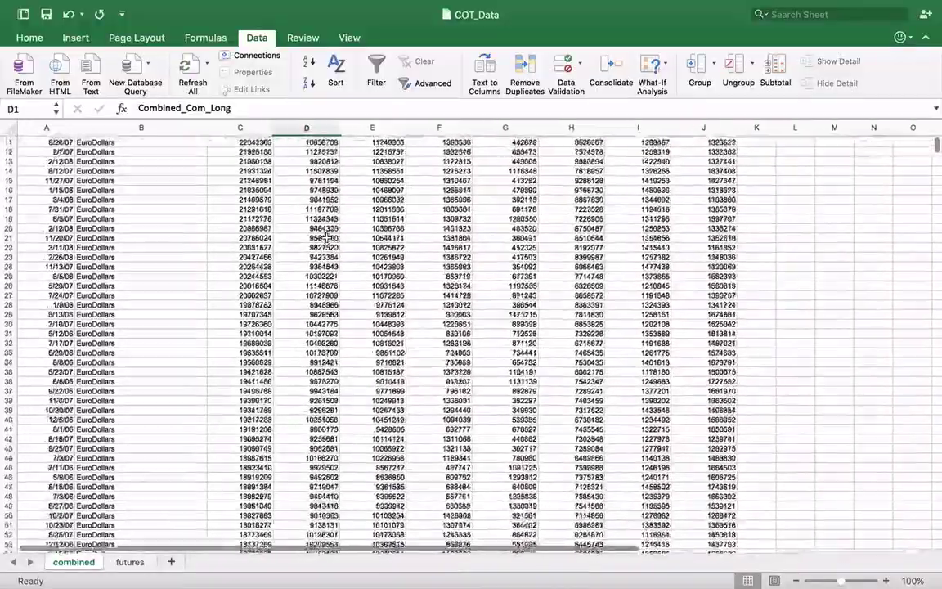
{"action": "scroll", "coordinate": [327, 246], "scroll_direction": "up", "scroll_amount": 3}
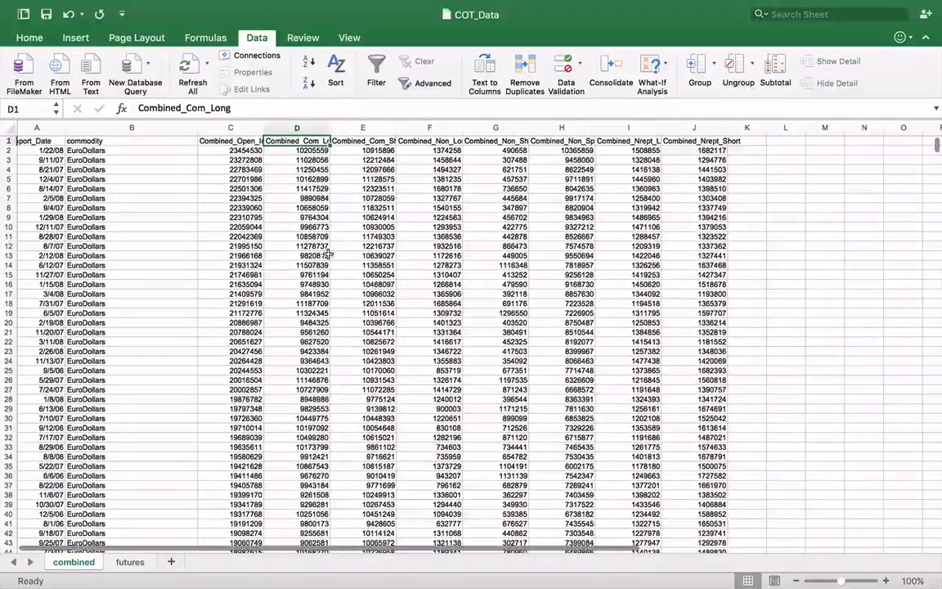
{"action": "scroll", "coordinate": [327, 253], "scroll_direction": "down", "scroll_amount": 10}
{"action": "scroll", "coordinate": [327, 252], "scroll_direction": "down", "scroll_amount": 20}
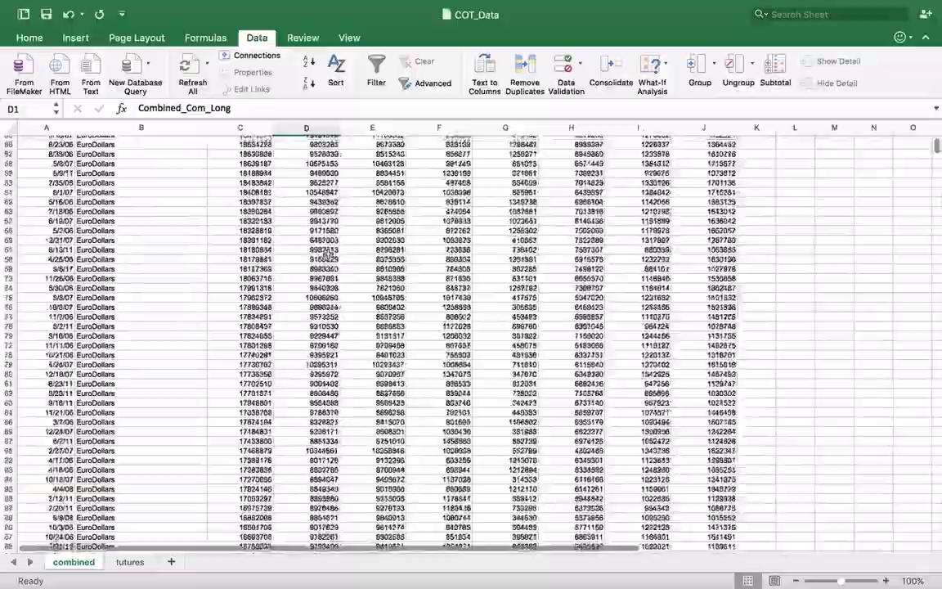
{"action": "scroll", "coordinate": [327, 255], "scroll_direction": "down", "scroll_amount": 20}
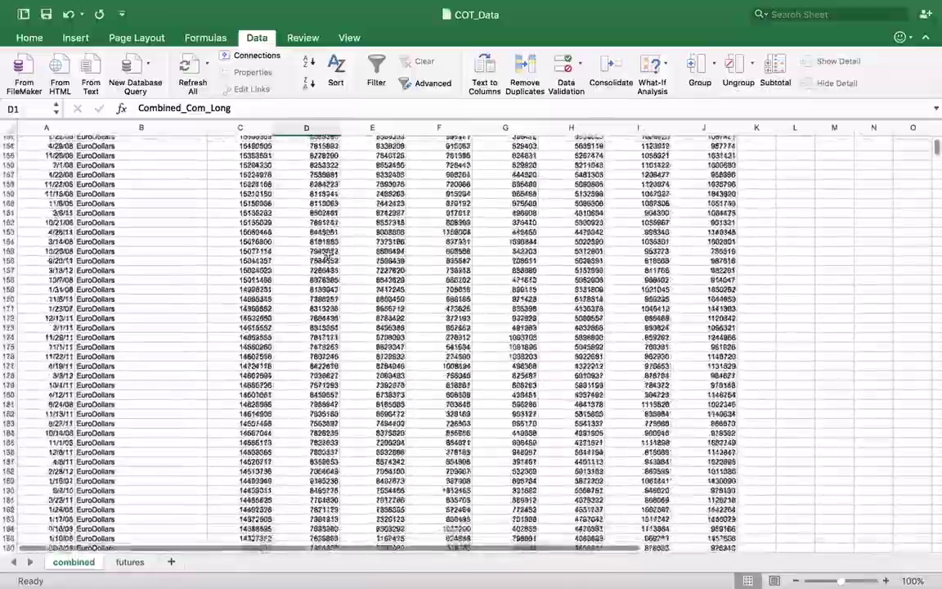
{"action": "scroll", "coordinate": [327, 256], "scroll_direction": "up", "scroll_amount": 20}
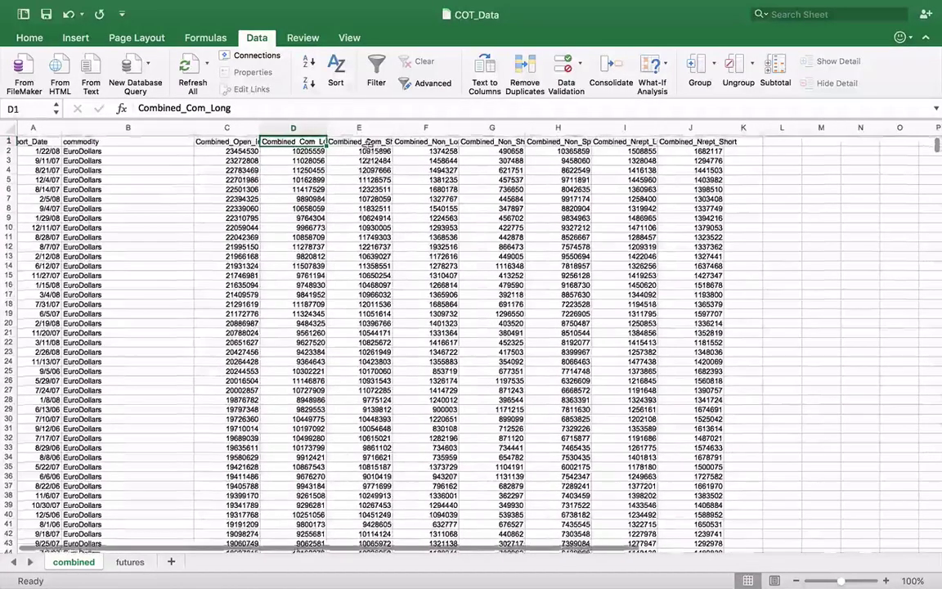
{"action": "left_click", "coordinate": [362, 141]}
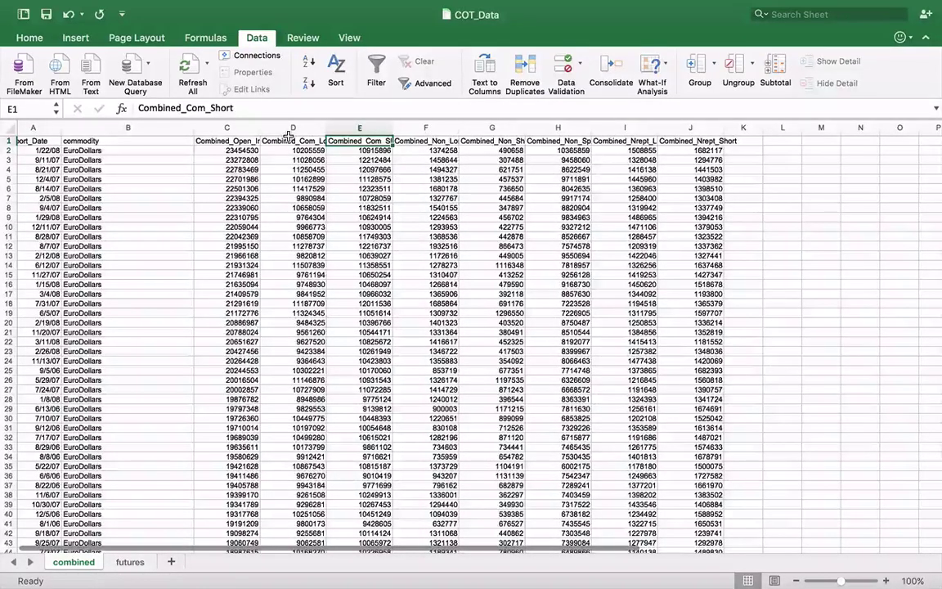
{"action": "scroll", "coordinate": [262, 220], "scroll_direction": "down", "scroll_amount": 2}
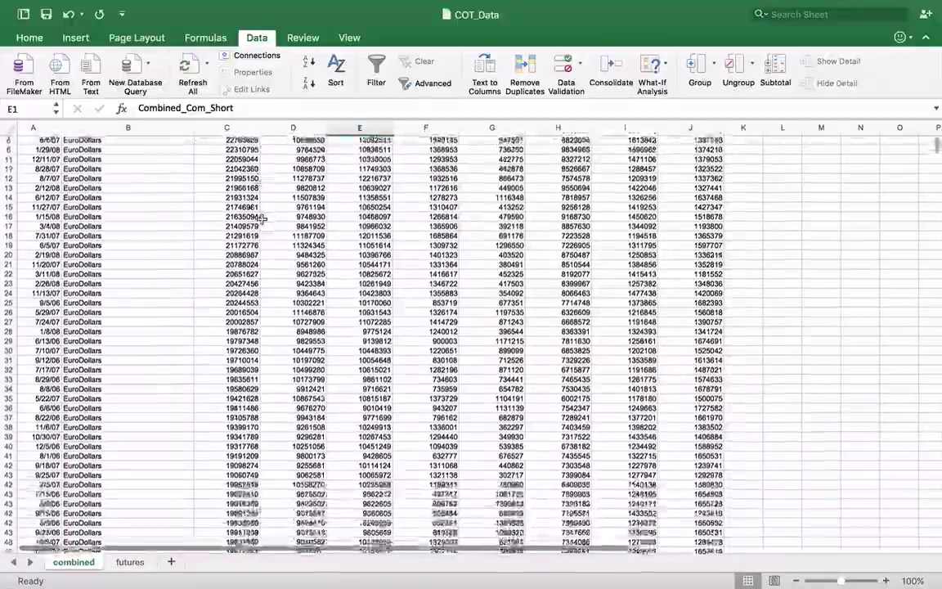
{"action": "scroll", "coordinate": [262, 219], "scroll_direction": "down", "scroll_amount": 20}
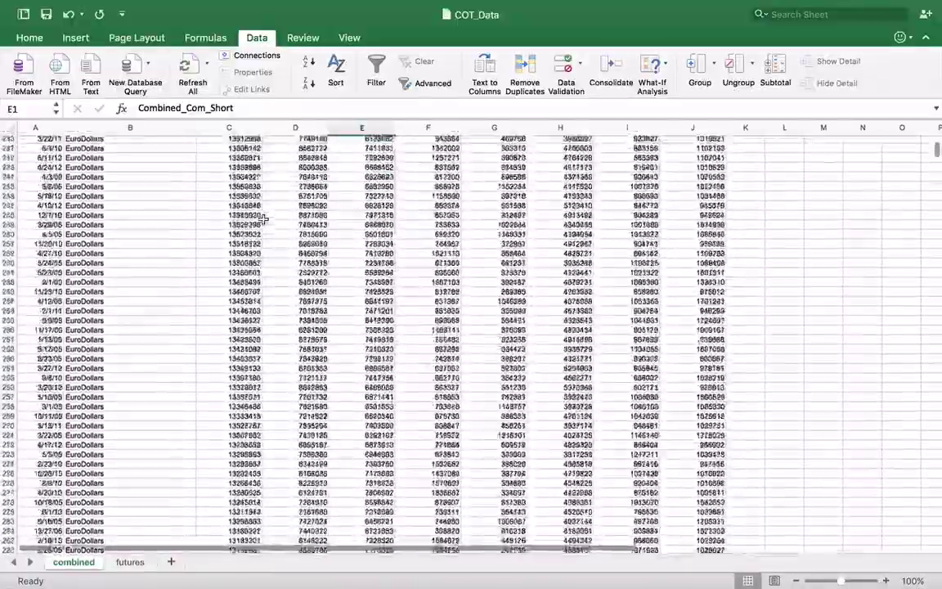
{"action": "scroll", "coordinate": [265, 219], "scroll_direction": "down", "scroll_amount": 20}
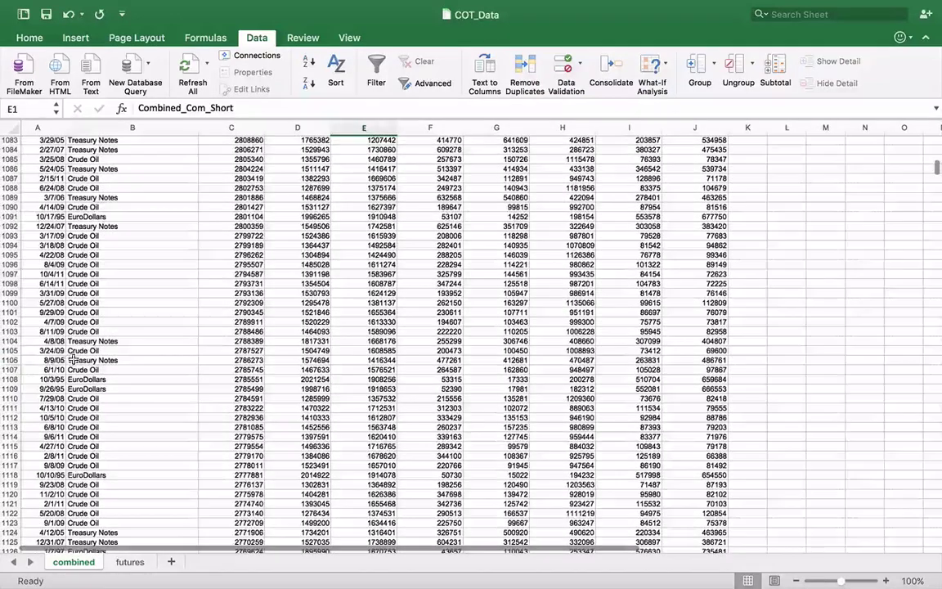
{"action": "left_click", "coordinate": [73, 359]}
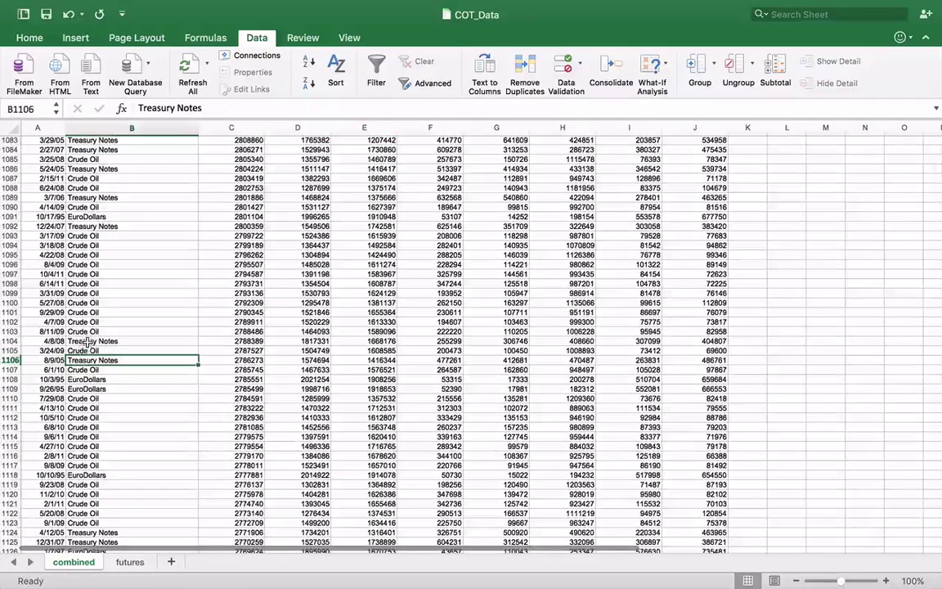
{"action": "left_click", "coordinate": [86, 372]}
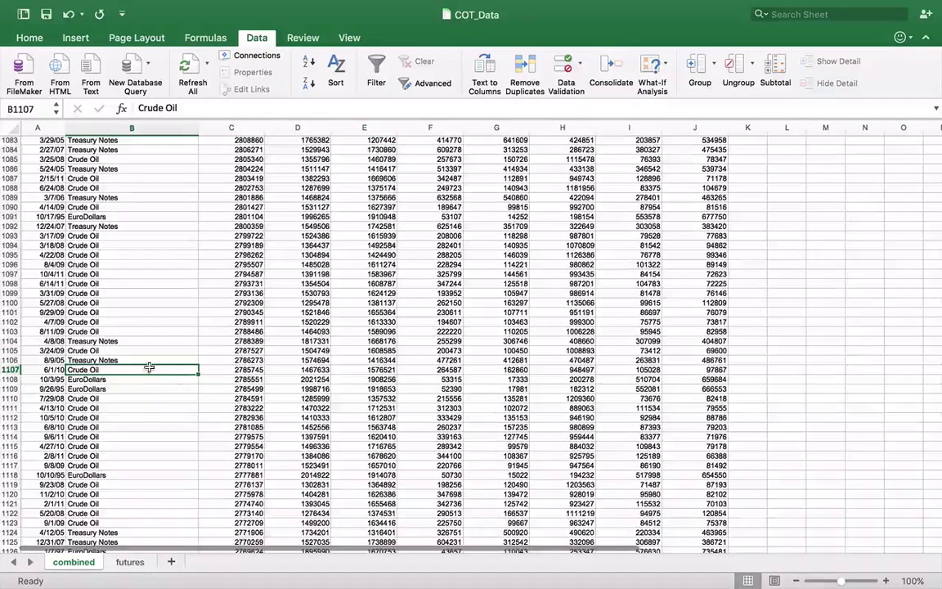
{"action": "left_click", "coordinate": [112, 359]}
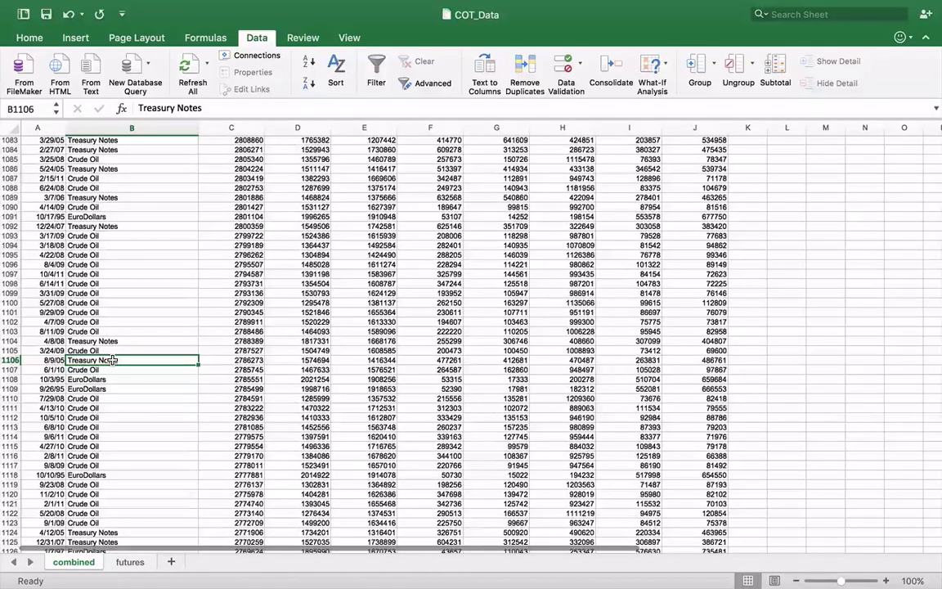
{"action": "scroll", "coordinate": [112, 359], "scroll_direction": "down", "scroll_amount": 1}
{"action": "left_click", "coordinate": [103, 260]}
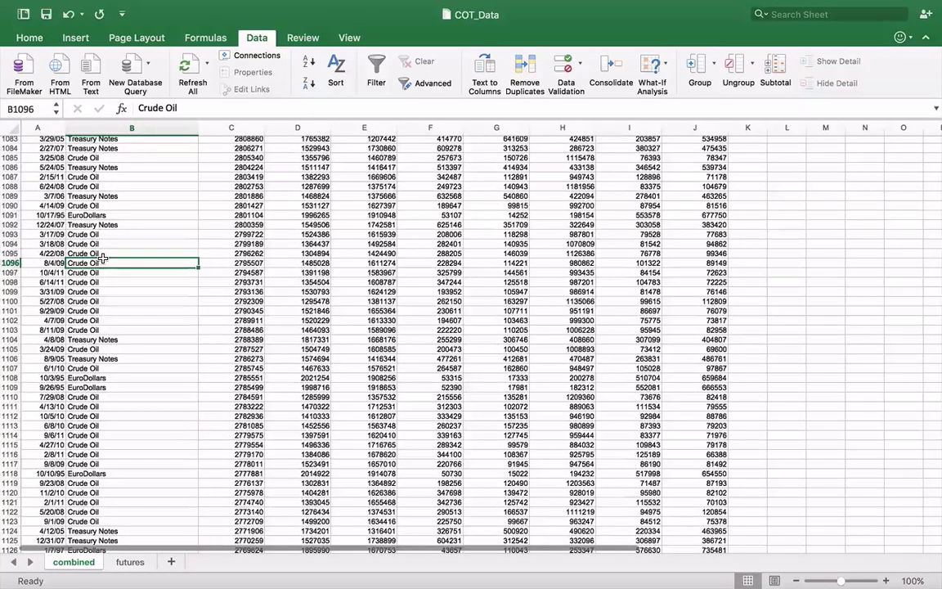
{"action": "scroll", "coordinate": [147, 311], "scroll_direction": "down", "scroll_amount": 20}
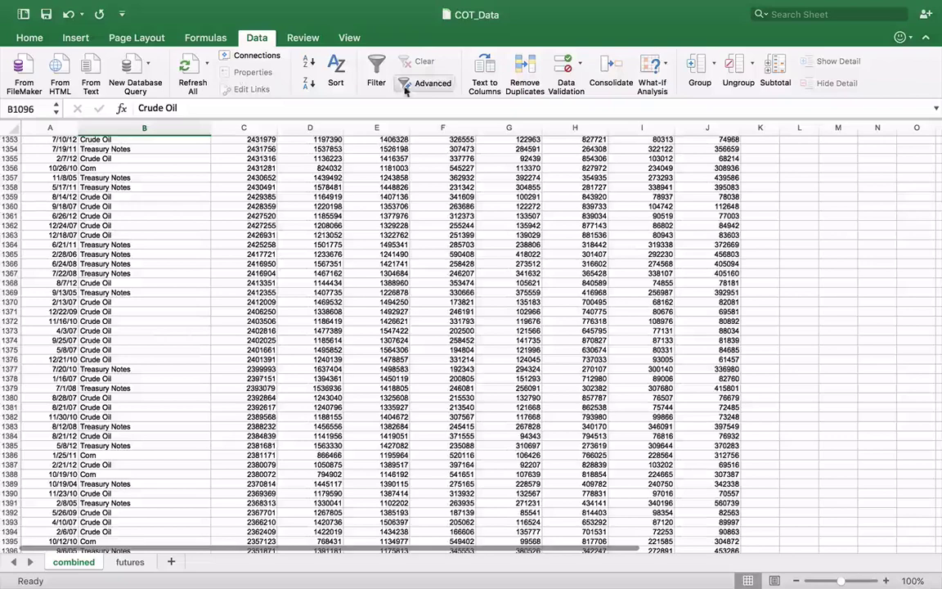
- Sort the combined sheet by Report_Date, return to the top at 3/21/95, and check Gold in B6
{"action": "left_click", "coordinate": [336, 76]}
{"action": "left_click", "coordinate": [429, 72]}
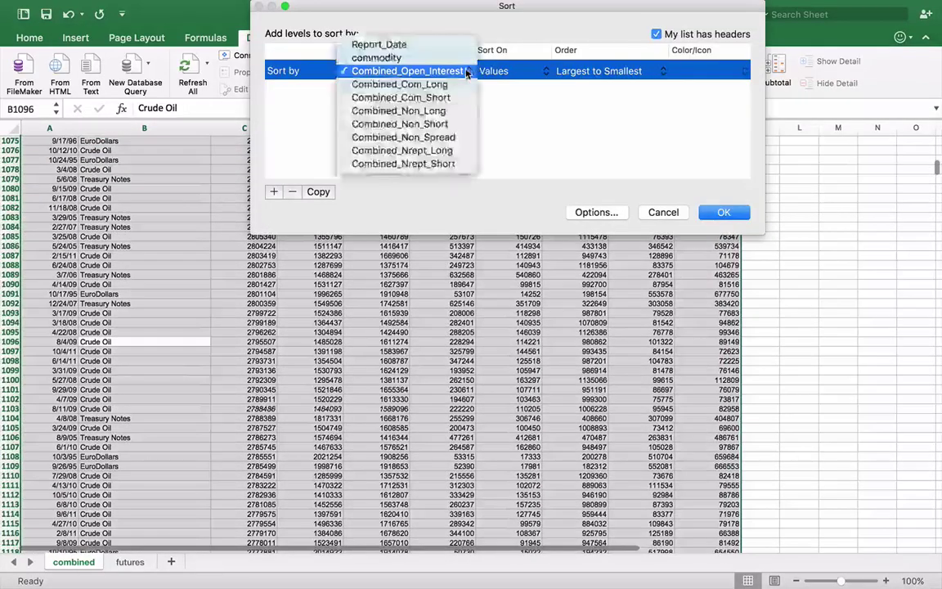
{"action": "left_click", "coordinate": [386, 46]}
{"action": "left_click", "coordinate": [723, 213]}
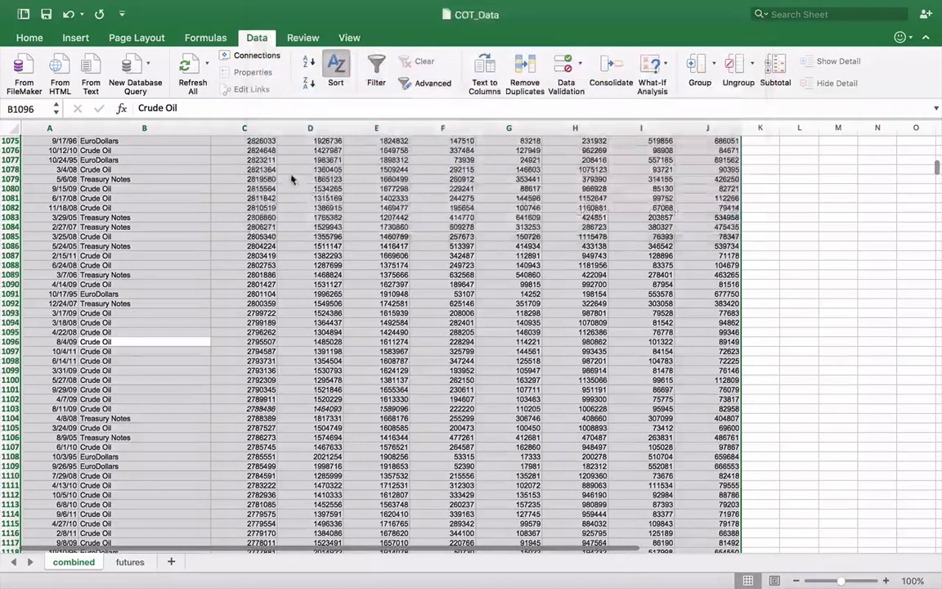
{"action": "scroll", "coordinate": [123, 199], "scroll_direction": "up", "scroll_amount": 5}
{"action": "scroll", "coordinate": [122, 198], "scroll_direction": "up", "scroll_amount": 20}
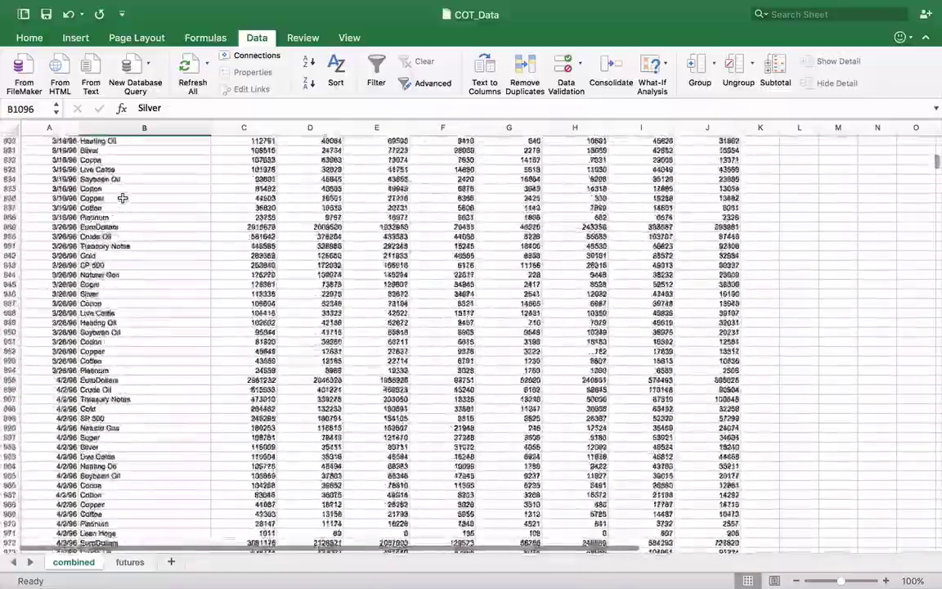
{"action": "scroll", "coordinate": [115, 197], "scroll_direction": "up", "scroll_amount": 20}
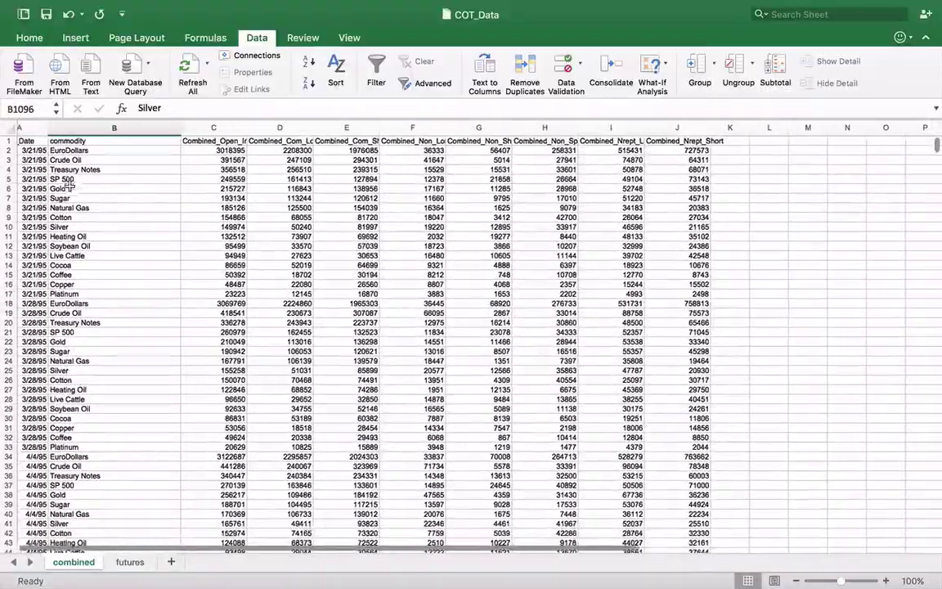
{"action": "left_click", "coordinate": [71, 187]}
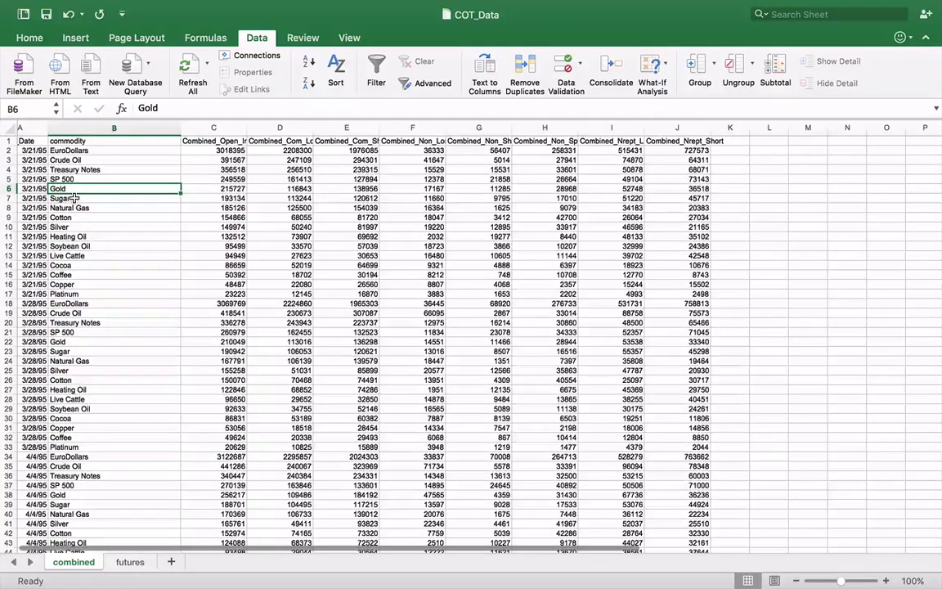
- Review the commodity names in B7–B17: Sugar, Natural Gas, Cotton, Silver, Soybean Oil, Live Cattle, Cocoa, Platinum, Copper
{"action": "left_click", "coordinate": [74, 198]}
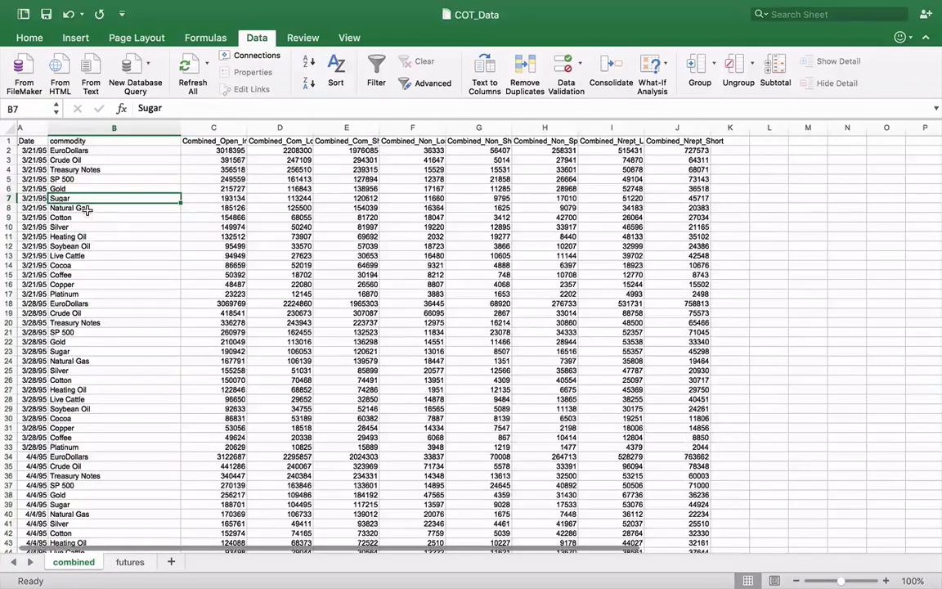
{"action": "left_click", "coordinate": [87, 209]}
{"action": "left_click", "coordinate": [80, 218]}
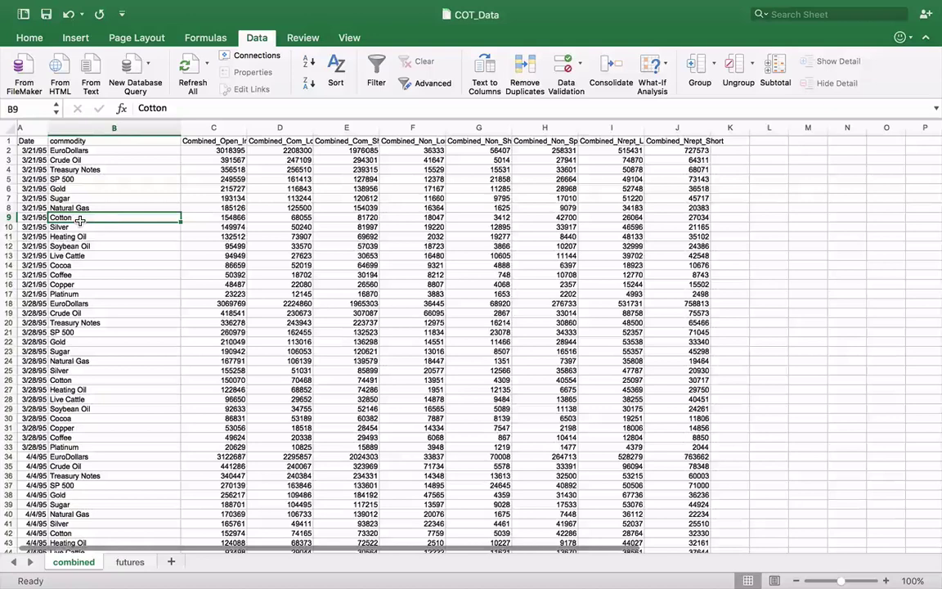
{"action": "left_click", "coordinate": [94, 226]}
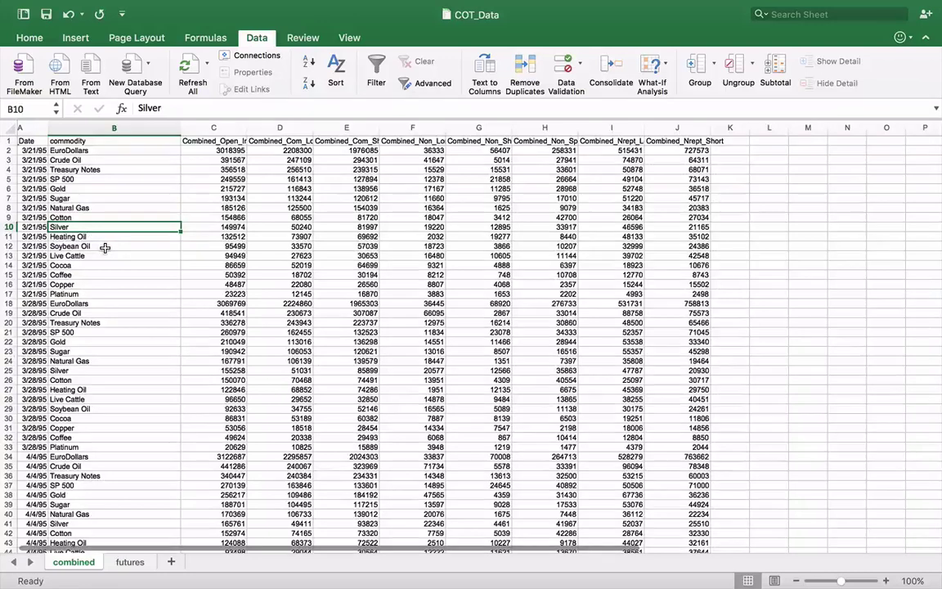
{"action": "left_click", "coordinate": [97, 246]}
{"action": "left_click", "coordinate": [96, 256]}
{"action": "left_click", "coordinate": [95, 266]}
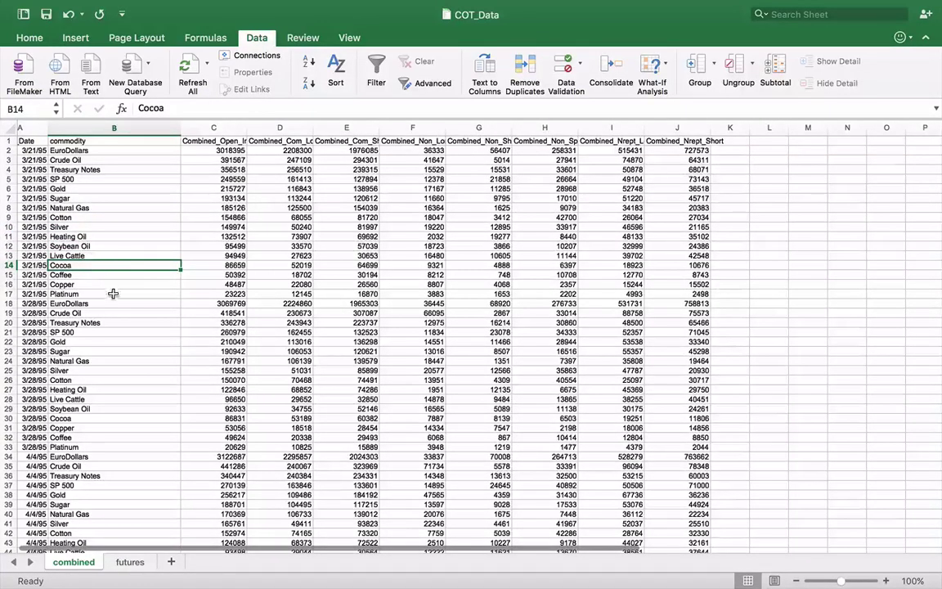
{"action": "left_click", "coordinate": [113, 294]}
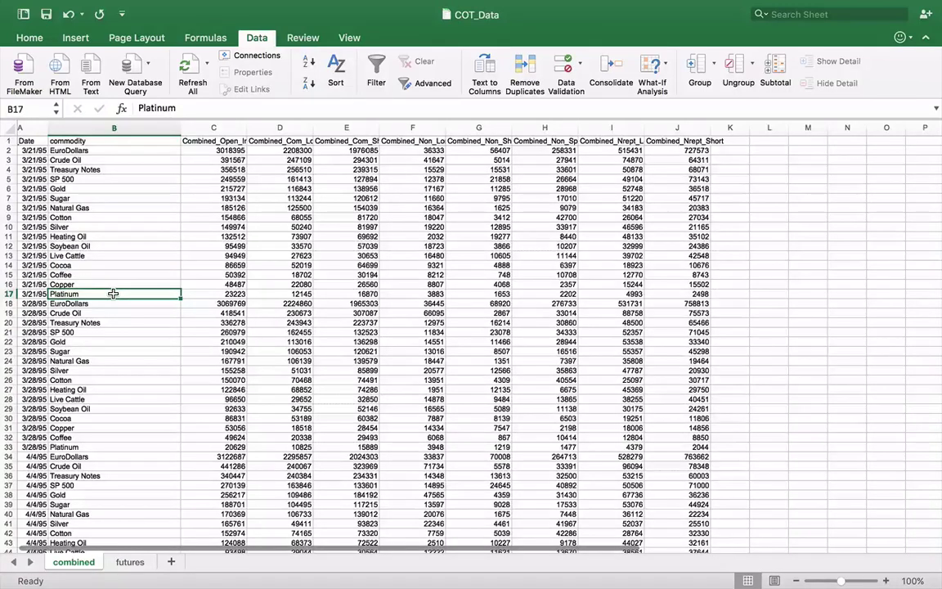
{"action": "left_click", "coordinate": [76, 283]}
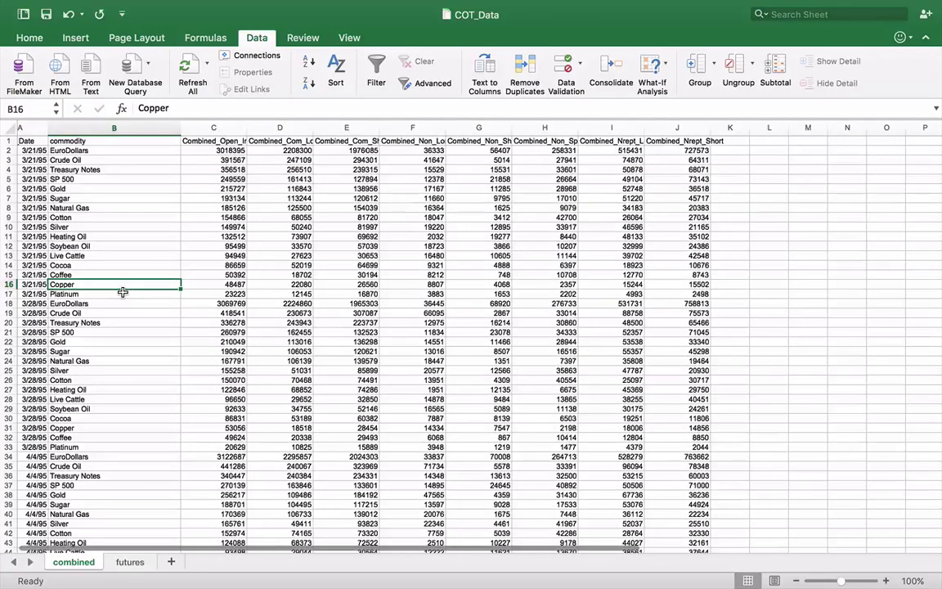
- Select the commodity block B3:B19 and review the column headings from Combined_Open_Interest to Combined_Nrept_Short
{"action": "left_click_drag", "start_coordinate": [81, 313], "coordinate": [79, 140]}
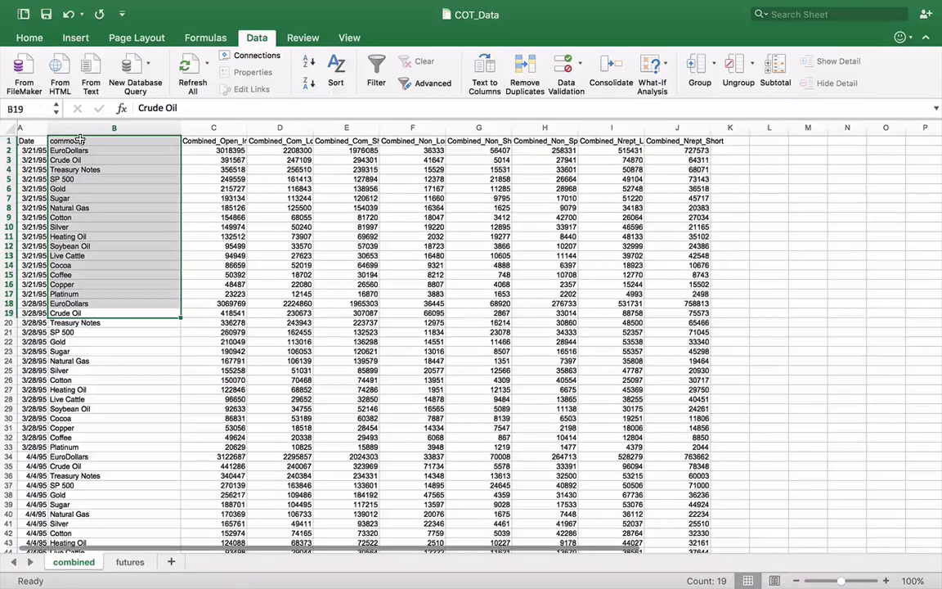
{"action": "left_click", "coordinate": [193, 141]}
{"action": "left_click", "coordinate": [293, 146]}
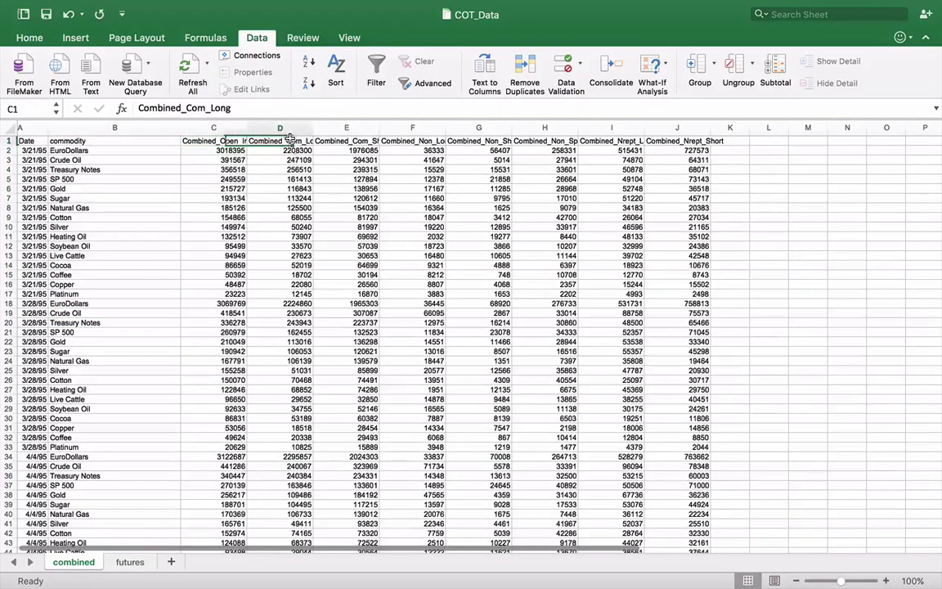
{"action": "left_click", "coordinate": [331, 143]}
{"action": "left_click", "coordinate": [272, 139]}
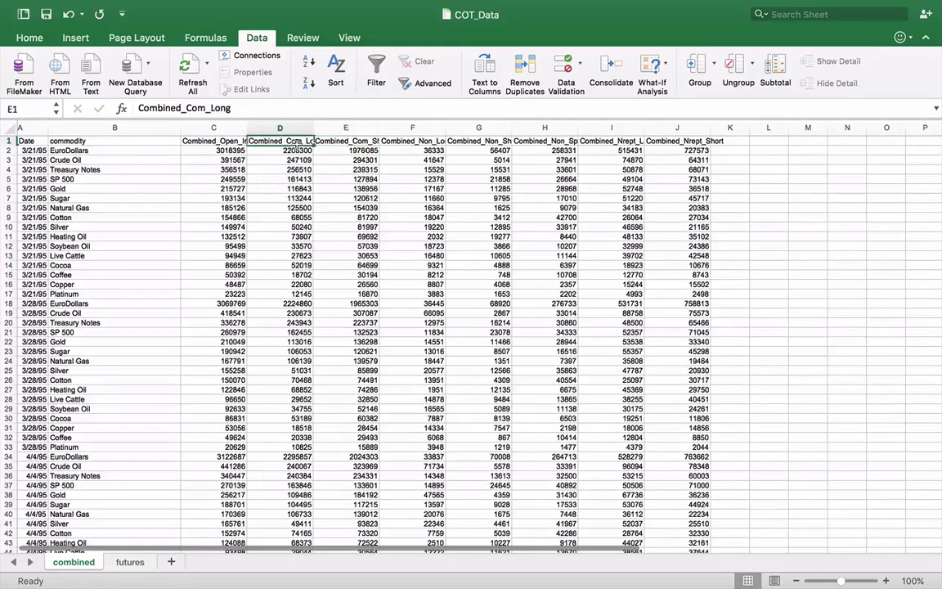
{"action": "left_click", "coordinate": [503, 127]}
{"action": "left_click", "coordinate": [530, 141]}
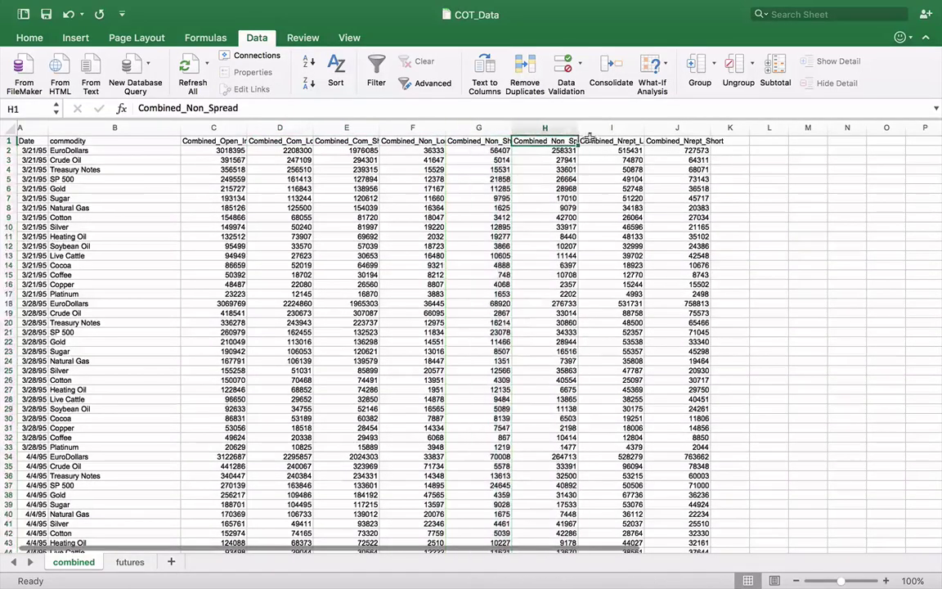
{"action": "left_click", "coordinate": [681, 141]}
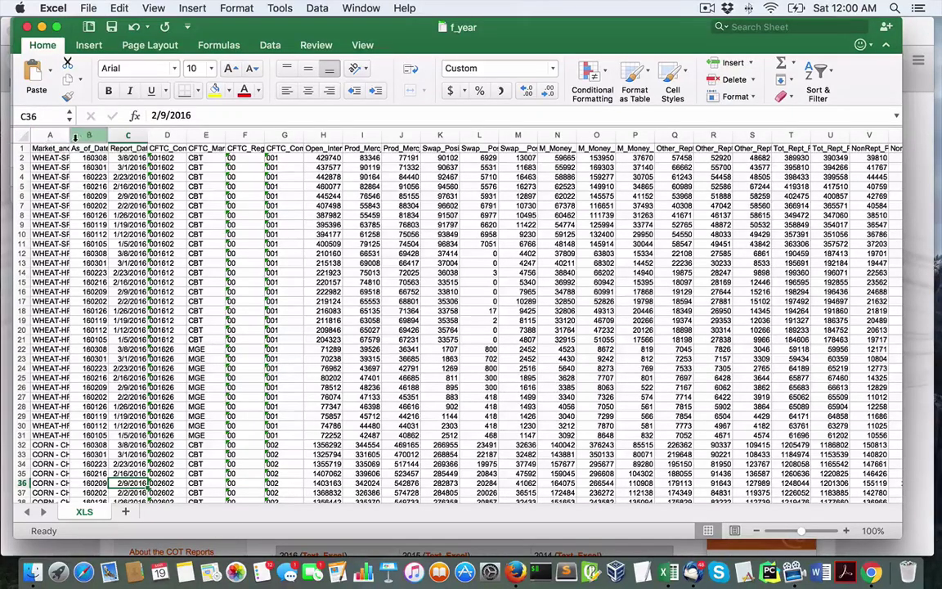
- Select the whole f_year sheet and set up a cell-values sort on As_of_Date_In_Form_YYMMDD
{"action": "key", "text": "super+a"}
{"action": "left_click", "coordinate": [273, 45]}
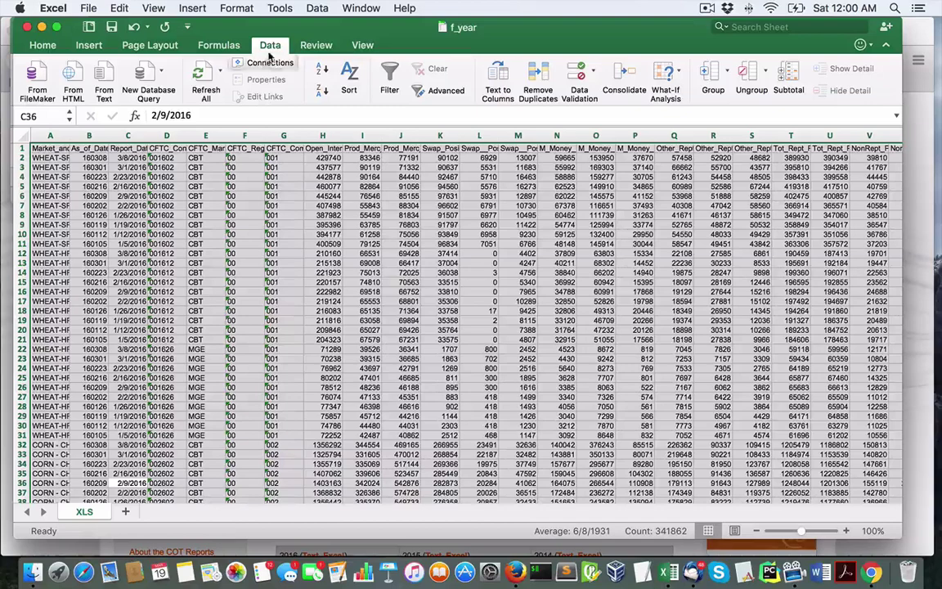
{"action": "left_click", "coordinate": [342, 81]}
{"action": "left_click", "coordinate": [497, 87]}
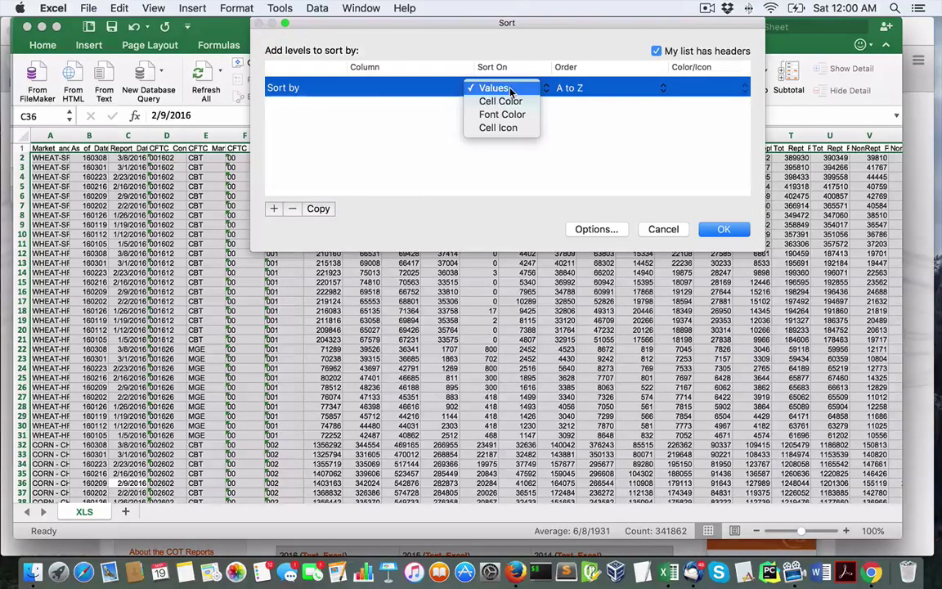
{"action": "left_click", "coordinate": [368, 89]}
{"action": "left_click", "coordinate": [368, 88]}
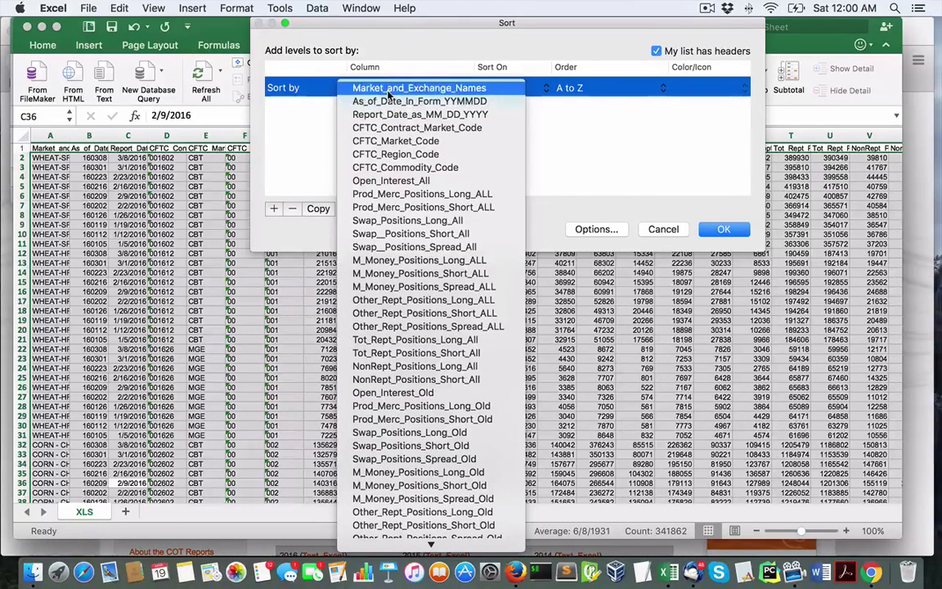
{"action": "left_click", "coordinate": [391, 101]}
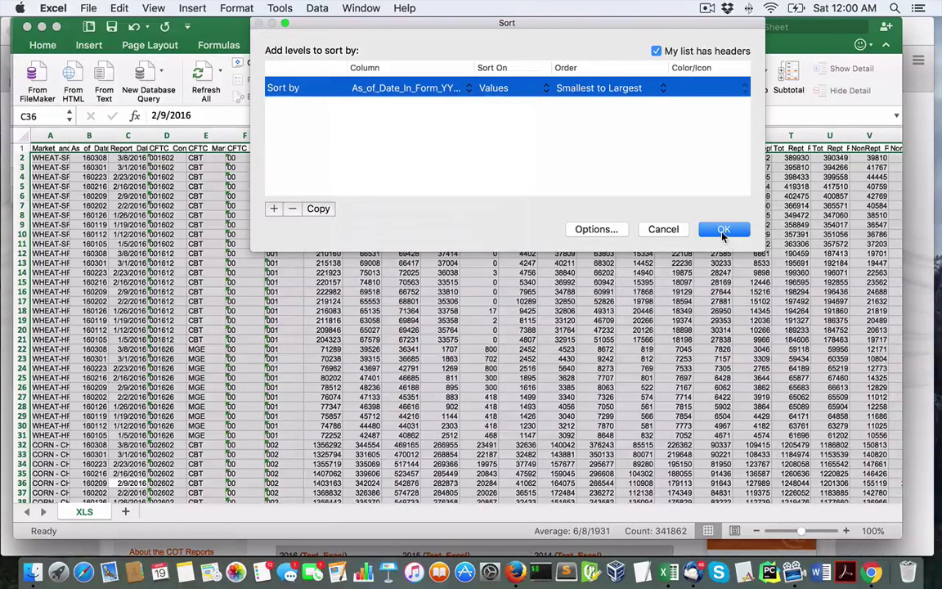
- Change the sort column to Report_Date_as_MM_DD_YYYY, ordered oldest to newest
{"action": "left_click", "coordinate": [391, 90]}
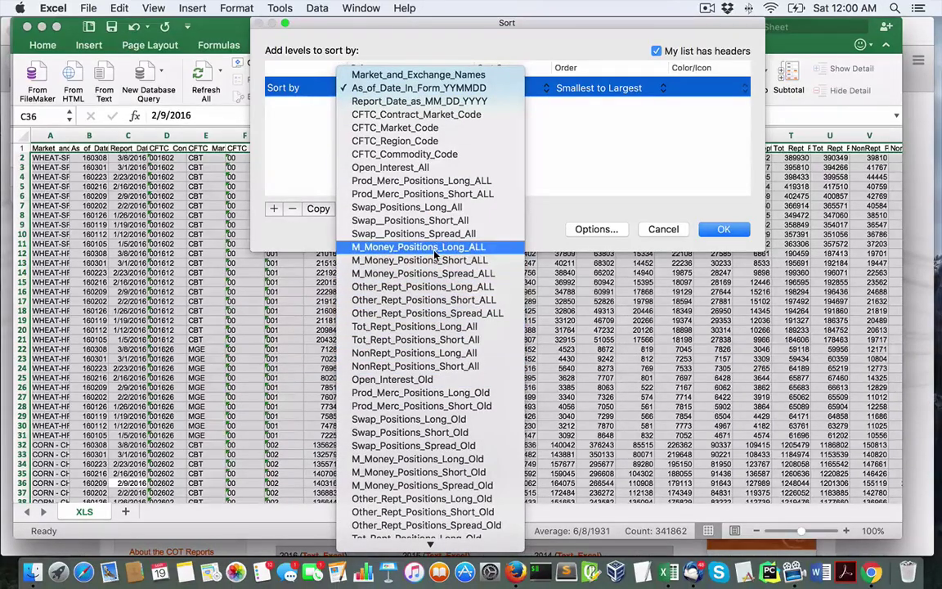
{"action": "scroll", "coordinate": [436, 256], "scroll_direction": "down", "scroll_amount": 5}
{"action": "scroll", "coordinate": [434, 254], "scroll_direction": "down", "scroll_amount": 20}
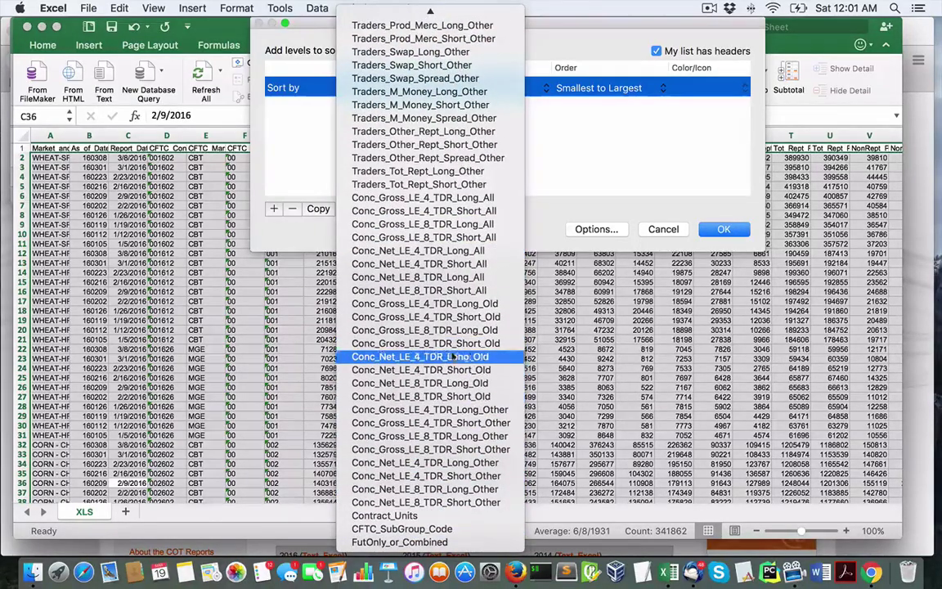
{"action": "scroll", "coordinate": [455, 212], "scroll_direction": "up", "scroll_amount": 2}
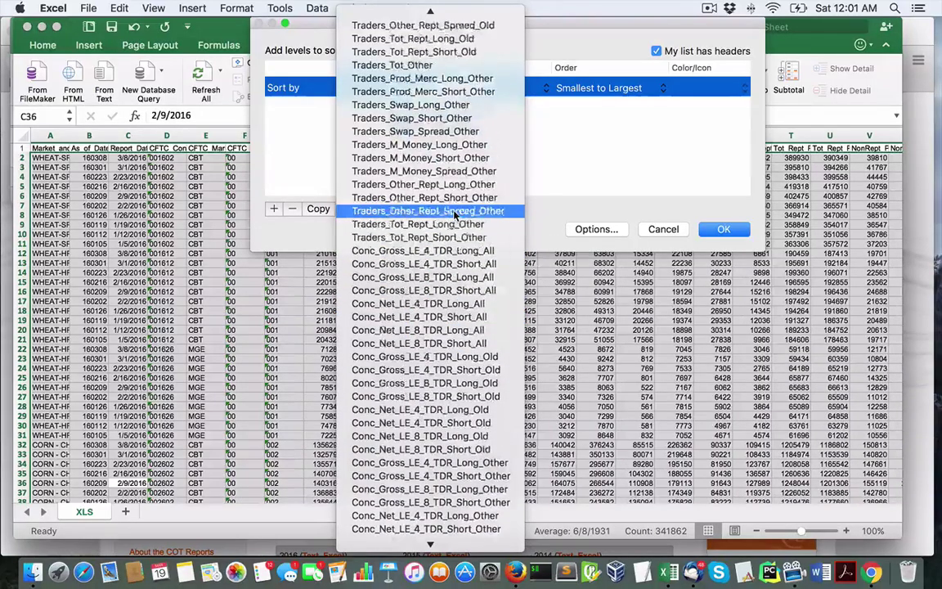
{"action": "scroll", "coordinate": [456, 212], "scroll_direction": "up", "scroll_amount": 5}
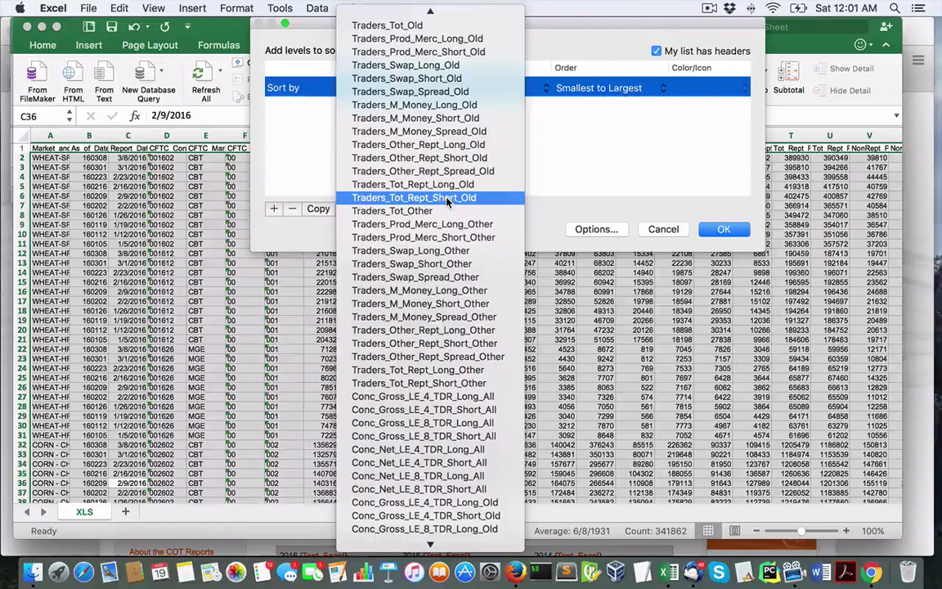
{"action": "scroll", "coordinate": [448, 201], "scroll_direction": "up", "scroll_amount": 6}
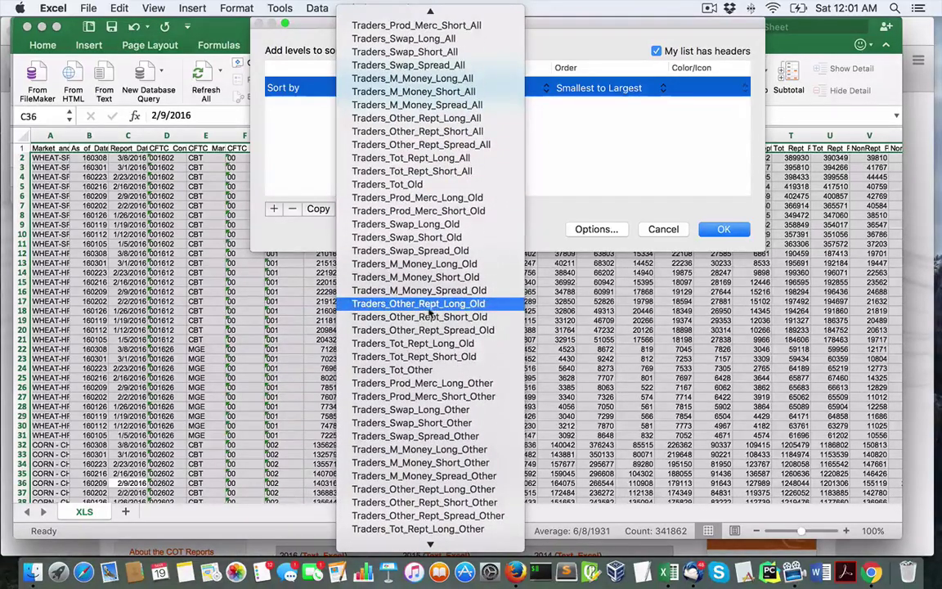
{"action": "scroll", "coordinate": [426, 303], "scroll_direction": "up", "scroll_amount": 3}
{"action": "scroll", "coordinate": [426, 304], "scroll_direction": "up", "scroll_amount": 10}
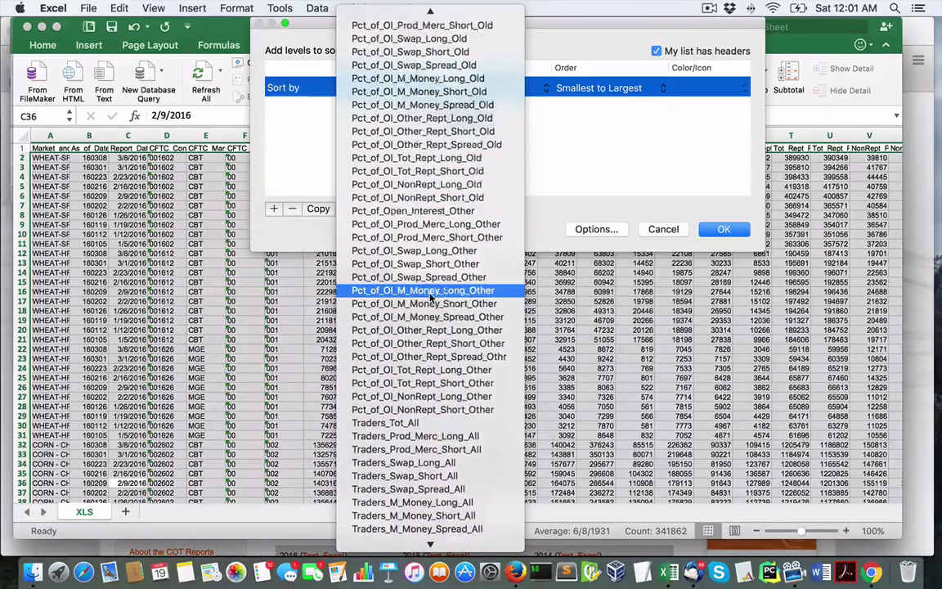
{"action": "scroll", "coordinate": [429, 300], "scroll_direction": "up", "scroll_amount": 7}
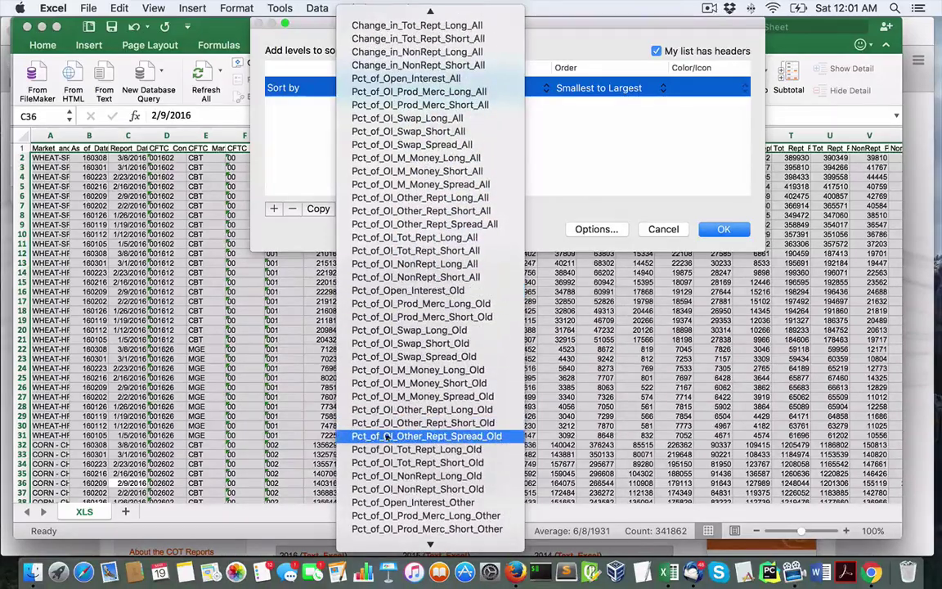
{"action": "scroll", "coordinate": [404, 376], "scroll_direction": "up", "scroll_amount": 11}
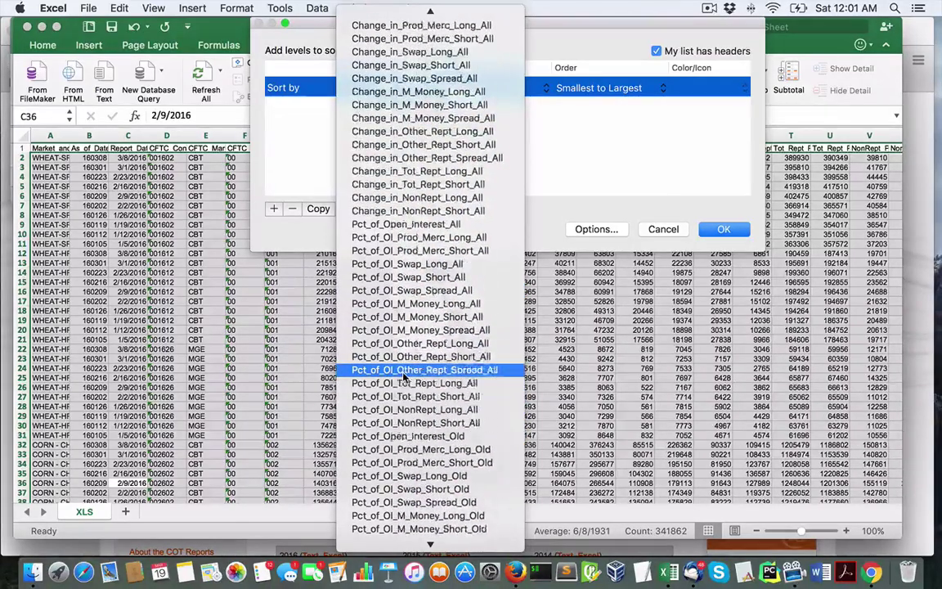
{"action": "scroll", "coordinate": [404, 376], "scroll_direction": "up", "scroll_amount": 12}
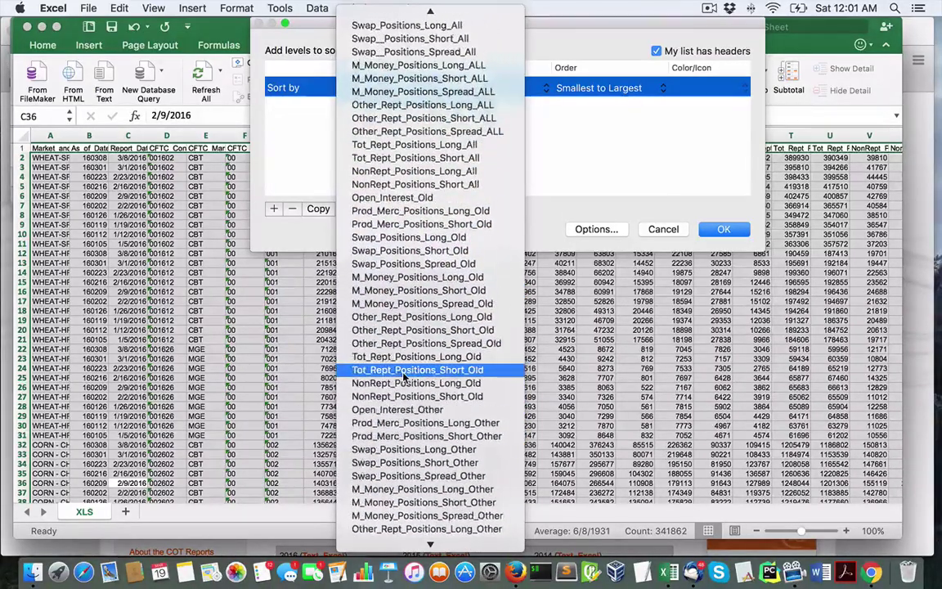
{"action": "scroll", "coordinate": [404, 376], "scroll_direction": "up", "scroll_amount": 1}
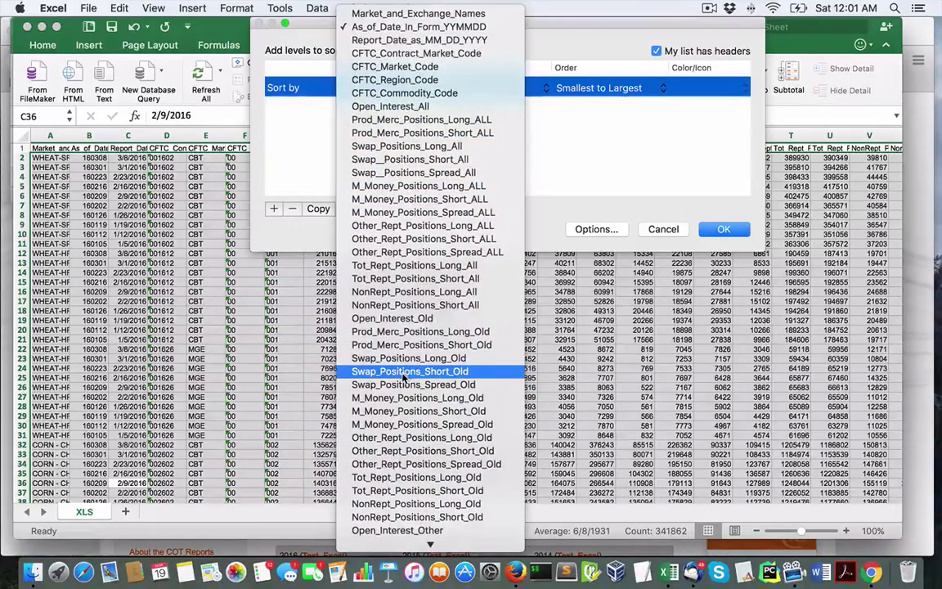
{"action": "left_click", "coordinate": [437, 41]}
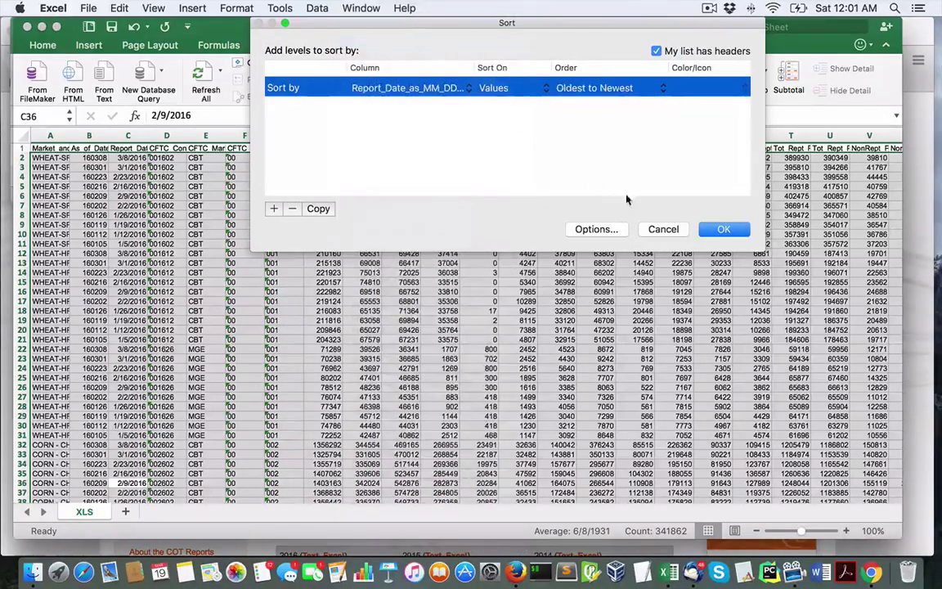
- Apply the report-date sort and widen column A to about 22.60 (140 pixels) for full market names
{"action": "key", "text": "Return"}
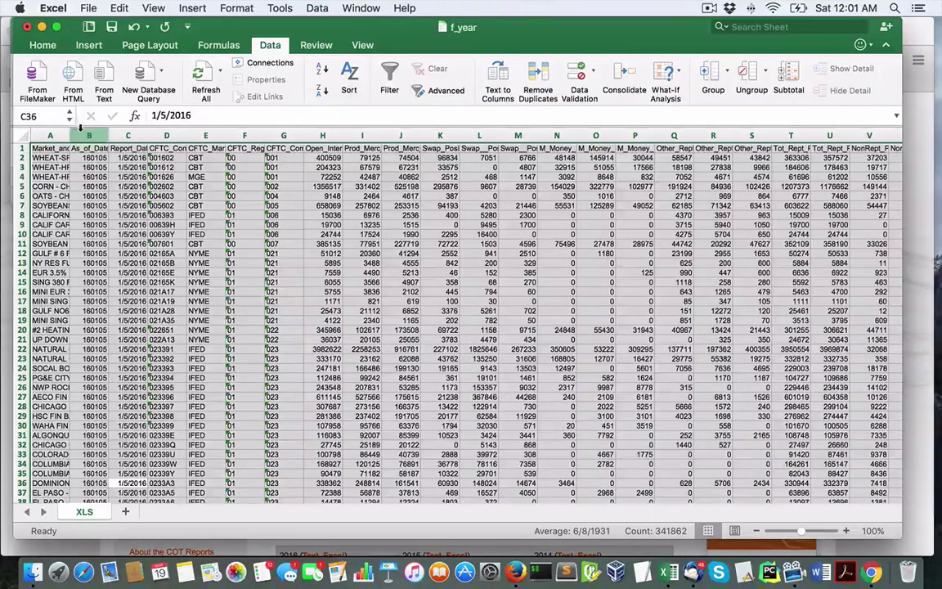
{"action": "left_click_drag", "start_coordinate": [70, 135], "coordinate": [266, 144]}
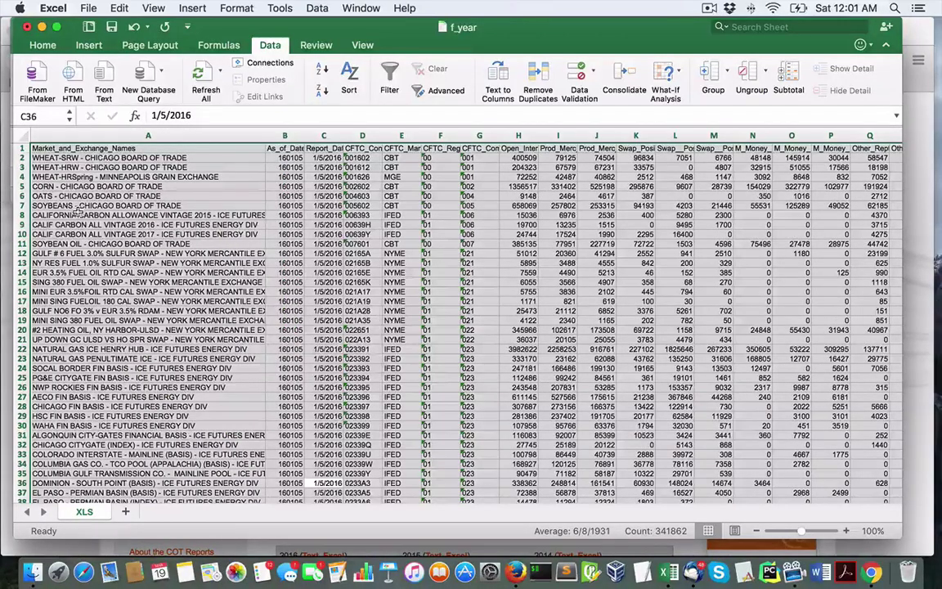
{"action": "scroll", "coordinate": [65, 293], "scroll_direction": "right", "scroll_amount": 1}
{"action": "left_click", "coordinate": [54, 291]}
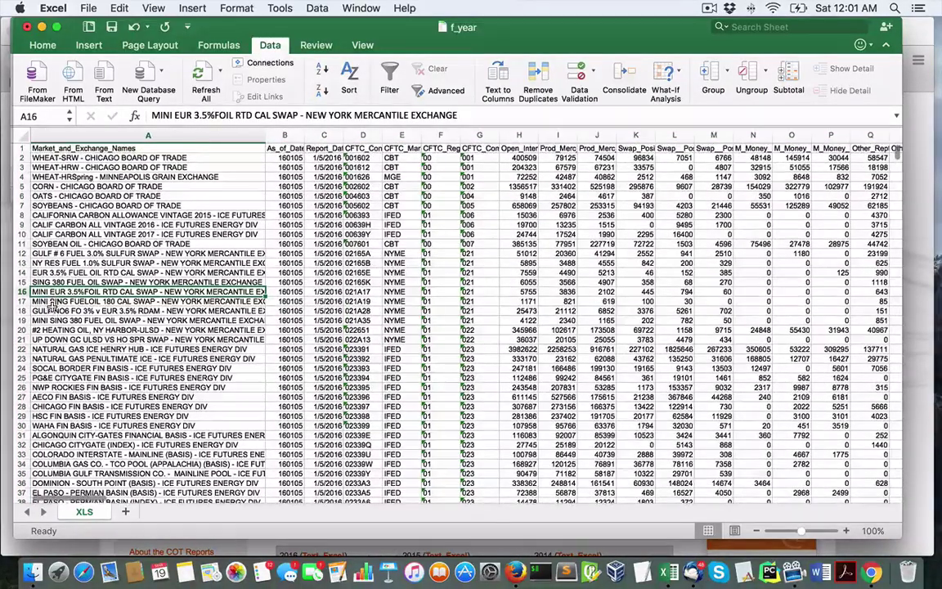
{"action": "scroll", "coordinate": [50, 310], "scroll_direction": "down", "scroll_amount": 4}
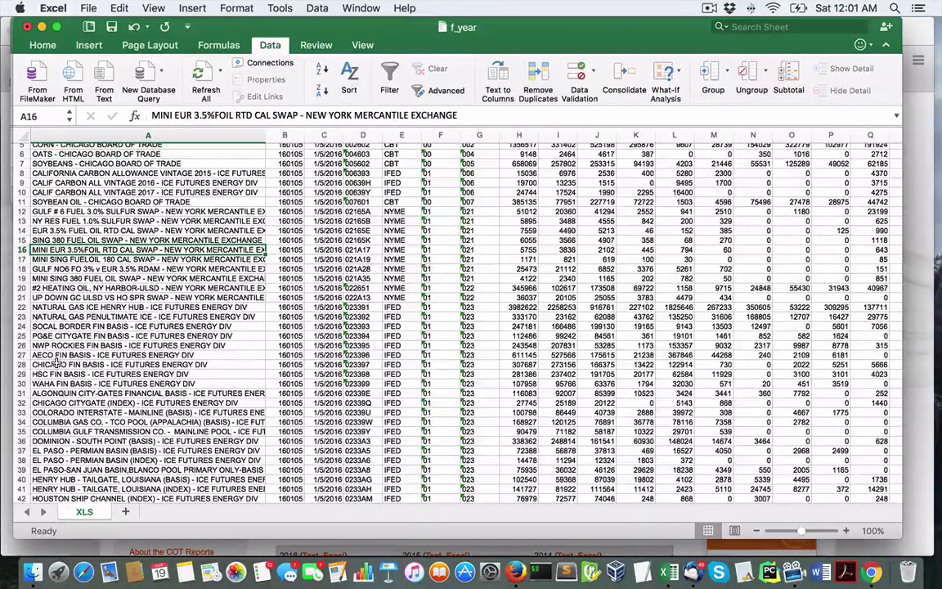
{"action": "scroll", "coordinate": [56, 359], "scroll_direction": "down", "scroll_amount": 4}
{"action": "scroll", "coordinate": [53, 384], "scroll_direction": "down", "scroll_amount": 2}
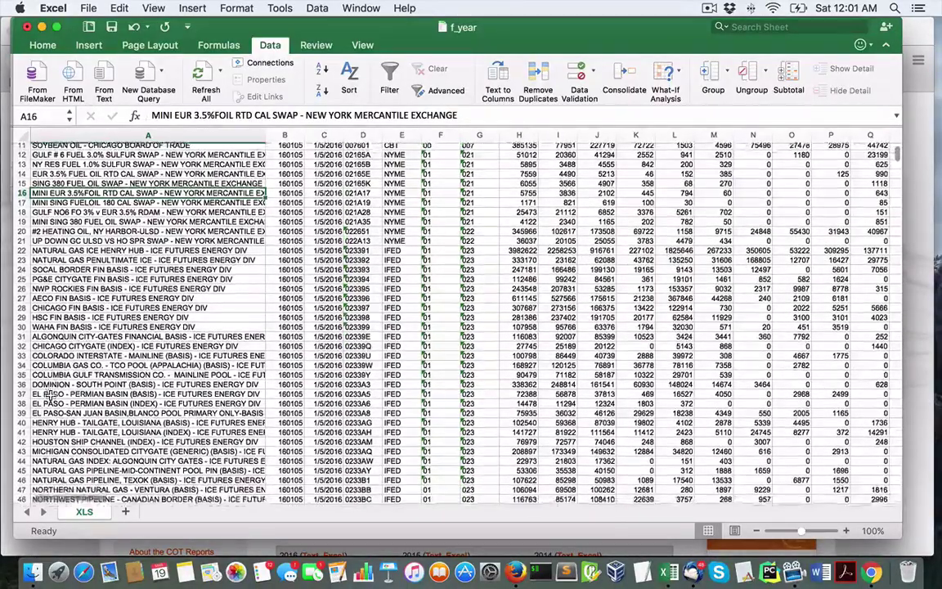
{"action": "scroll", "coordinate": [51, 397], "scroll_direction": "down", "scroll_amount": 8}
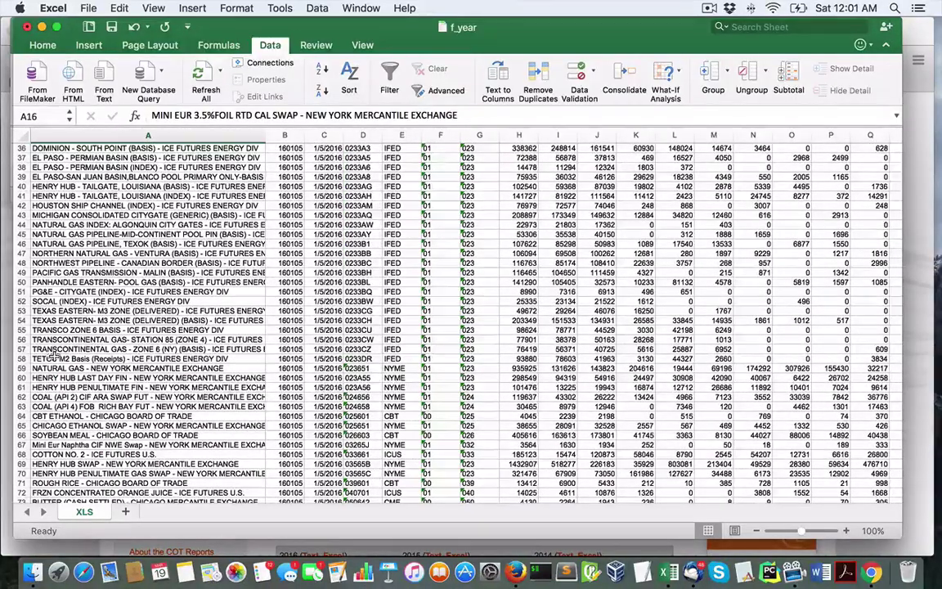
{"action": "scroll", "coordinate": [38, 358], "scroll_direction": "down", "scroll_amount": 2}
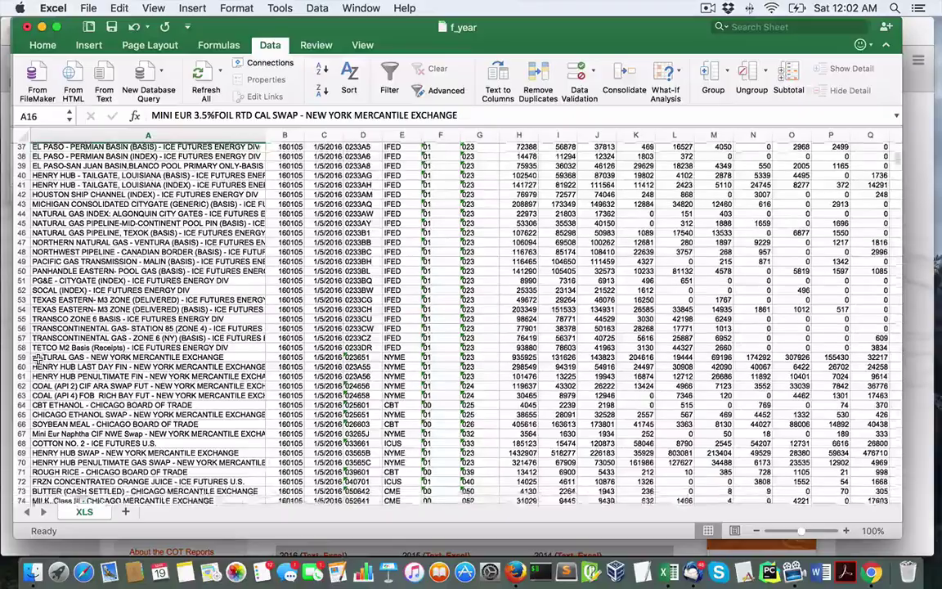
{"action": "scroll", "coordinate": [36, 388], "scroll_direction": "down", "scroll_amount": 4}
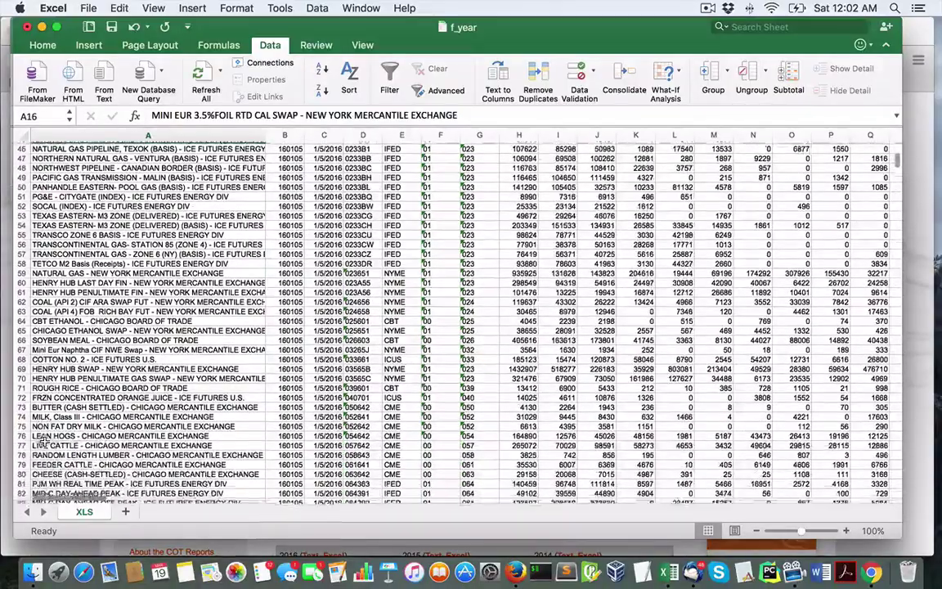
{"action": "scroll", "coordinate": [47, 448], "scroll_direction": "down", "scroll_amount": 6}
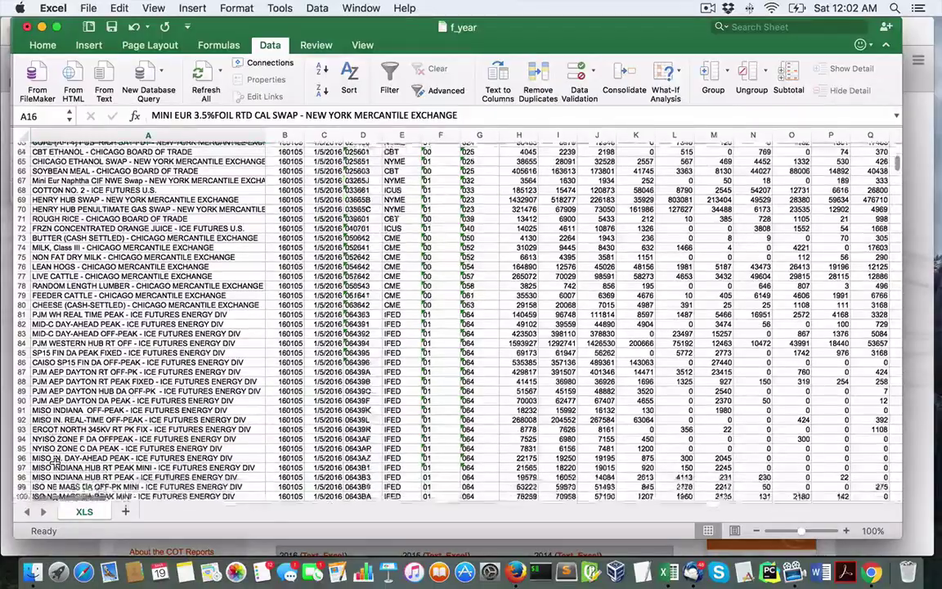
{"action": "scroll", "coordinate": [54, 462], "scroll_direction": "down", "scroll_amount": 2}
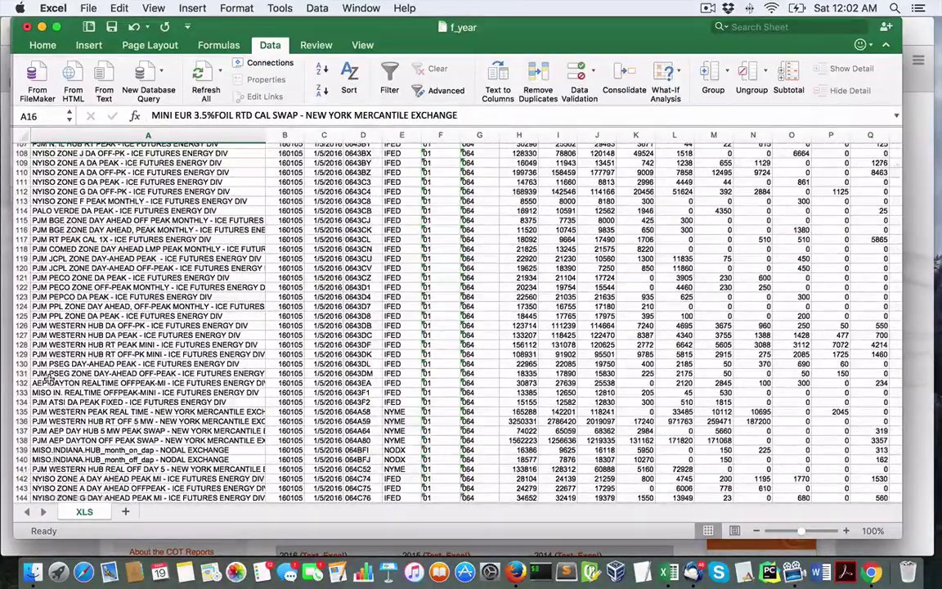
{"action": "scroll", "coordinate": [49, 377], "scroll_direction": "up", "scroll_amount": 20}
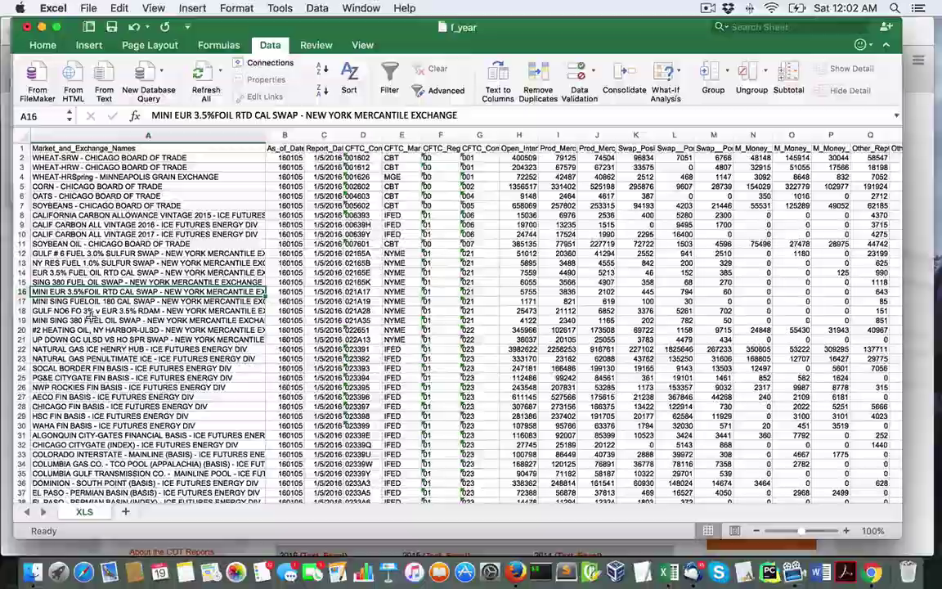
{"action": "scroll", "coordinate": [89, 315], "scroll_direction": "down", "scroll_amount": 15}
{"action": "scroll", "coordinate": [92, 315], "scroll_direction": "down", "scroll_amount": 20}
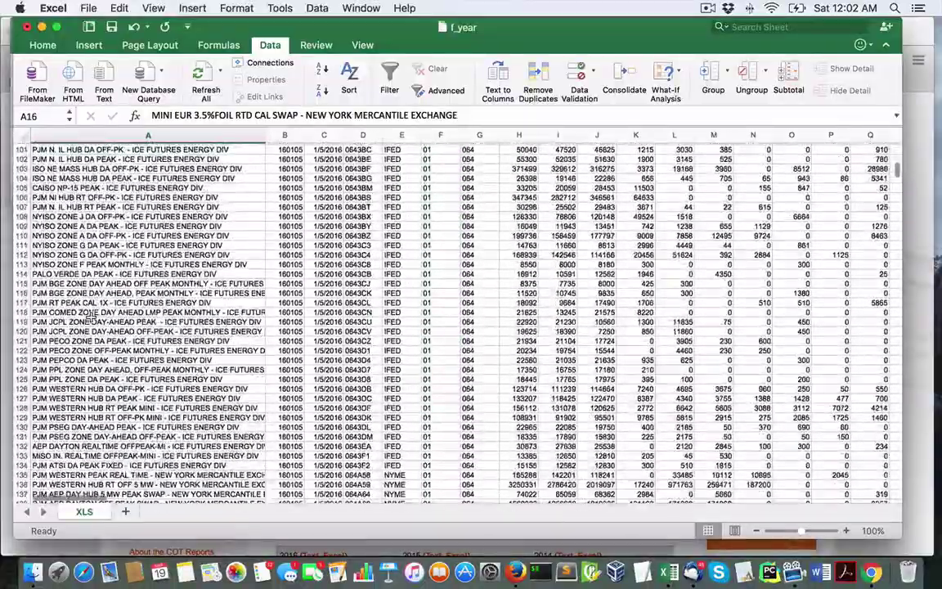
{"action": "scroll", "coordinate": [90, 316], "scroll_direction": "down", "scroll_amount": 20}
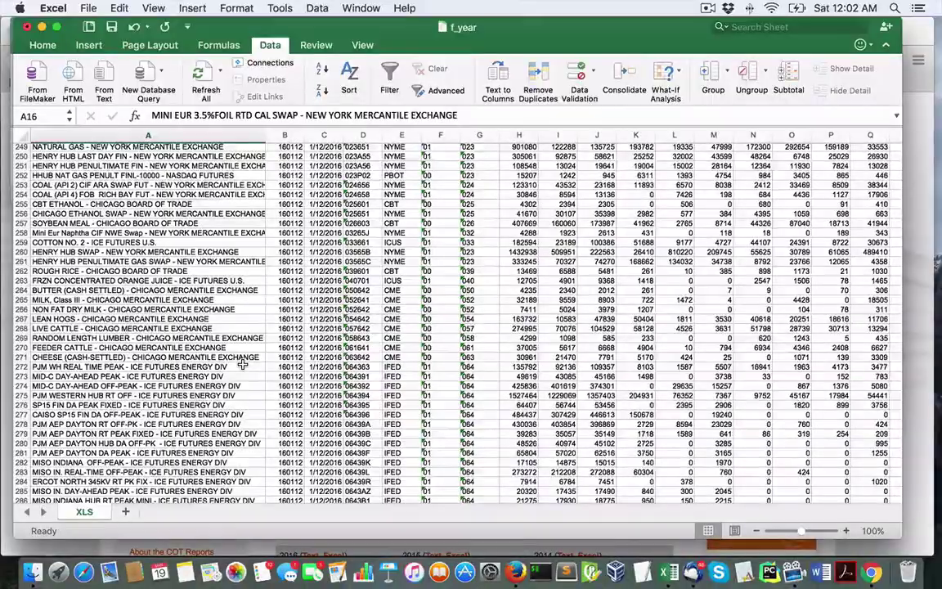
{"action": "scroll", "coordinate": [243, 364], "scroll_direction": "up", "scroll_amount": 20}
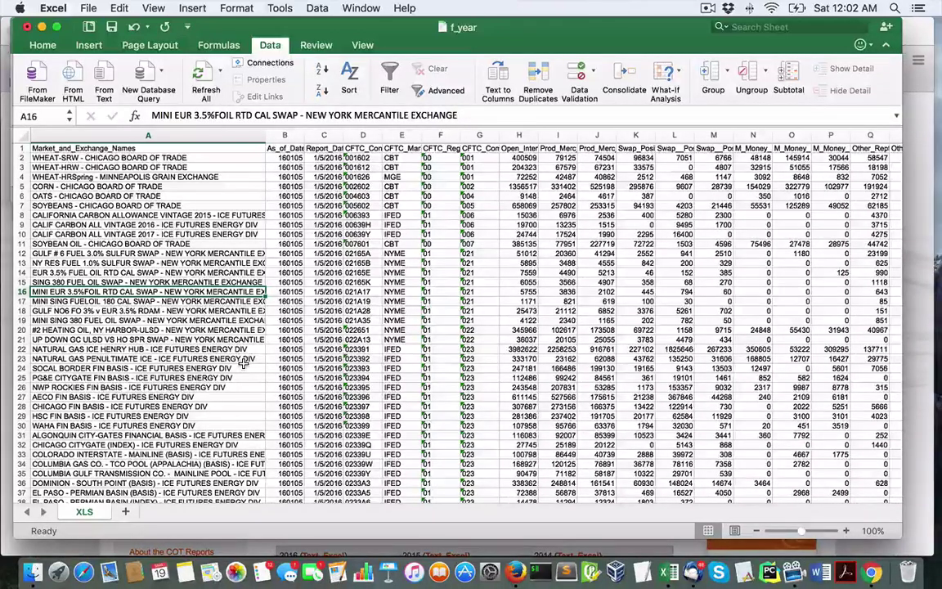
{"action": "left_click", "coordinate": [517, 135]}
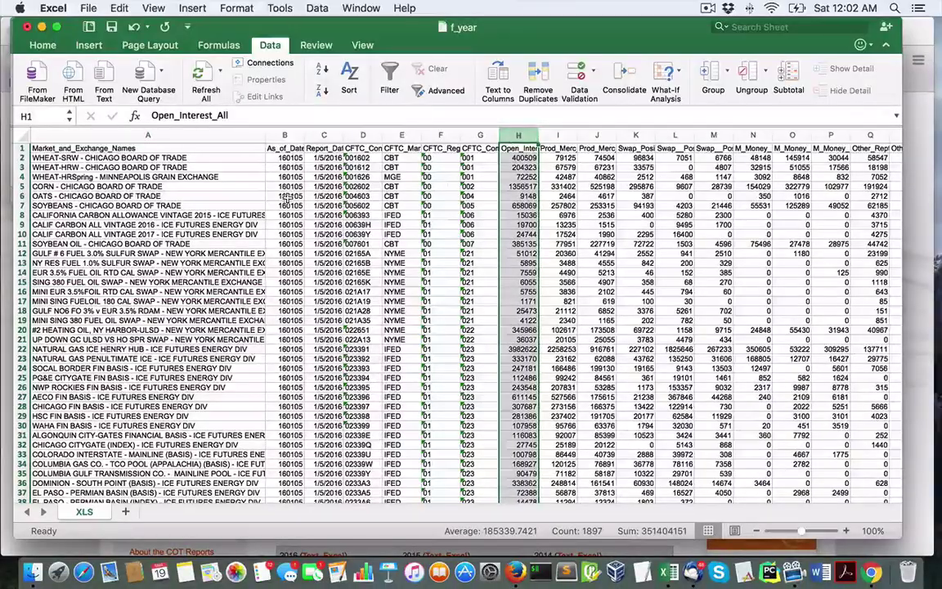
{"action": "scroll", "coordinate": [325, 168], "scroll_direction": "down", "scroll_amount": 20}
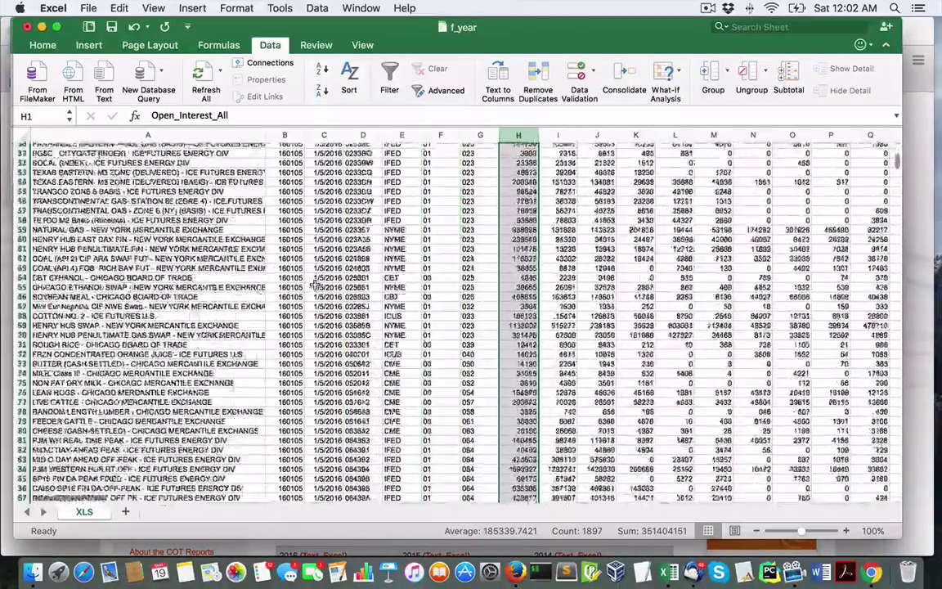
{"action": "scroll", "coordinate": [314, 285], "scroll_direction": "down", "scroll_amount": 20}
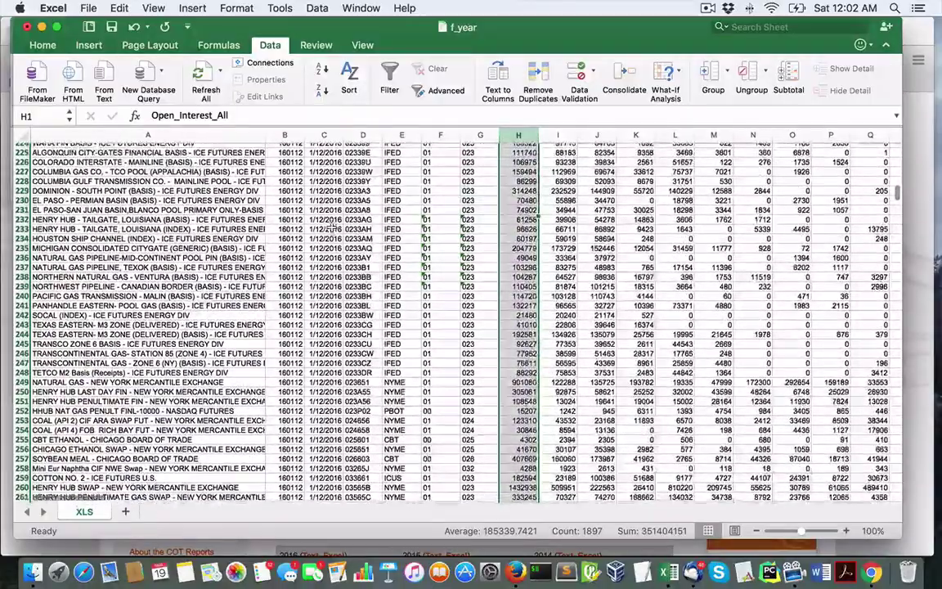
{"action": "left_click", "coordinate": [327, 219]}
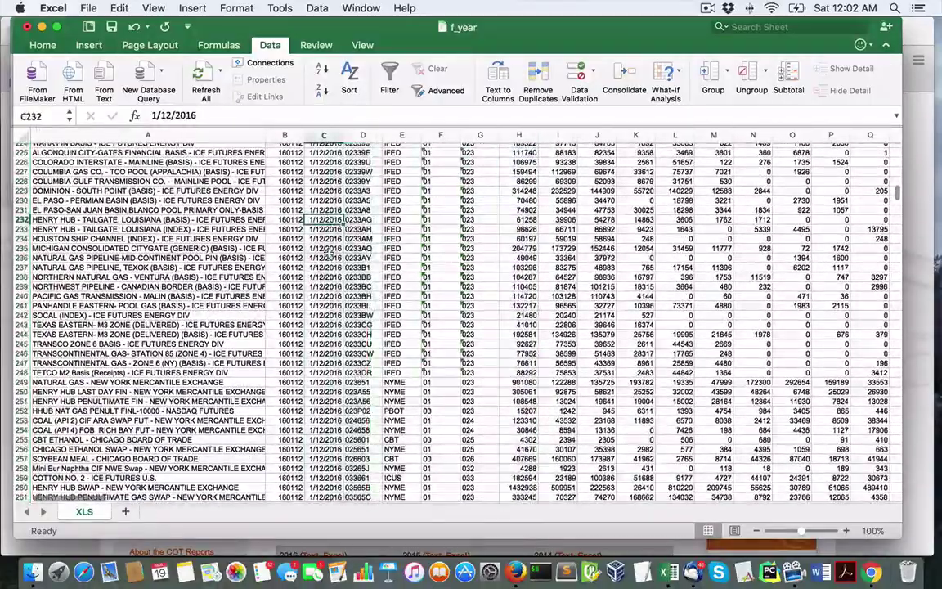
{"action": "scroll", "coordinate": [327, 219], "scroll_direction": "right", "scroll_amount": 1}
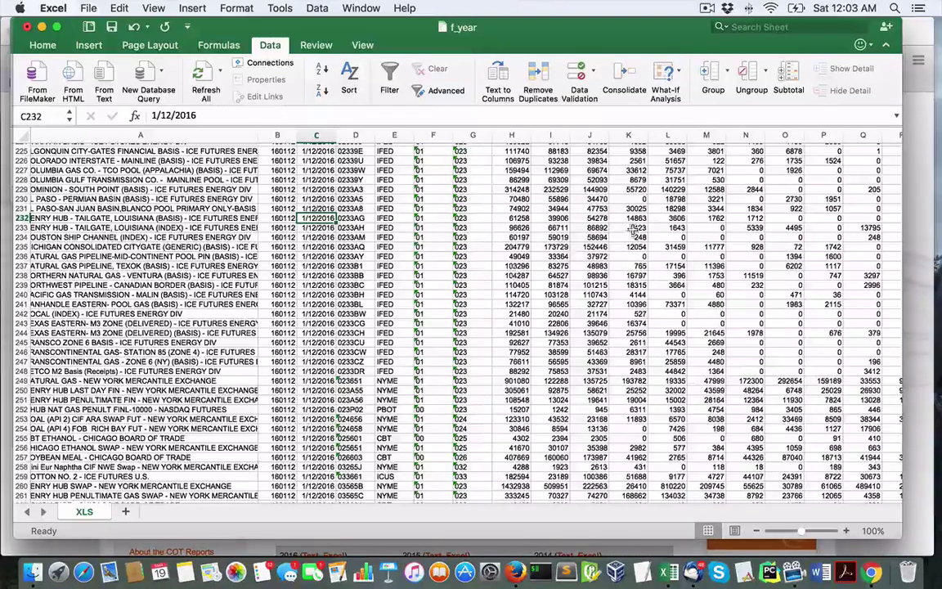
{"action": "left_click", "coordinate": [707, 8]}
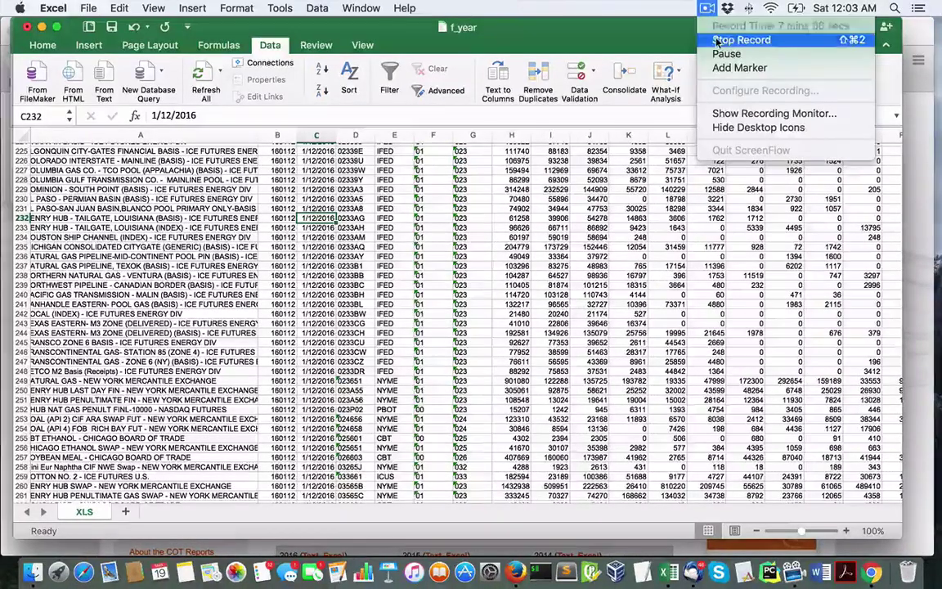